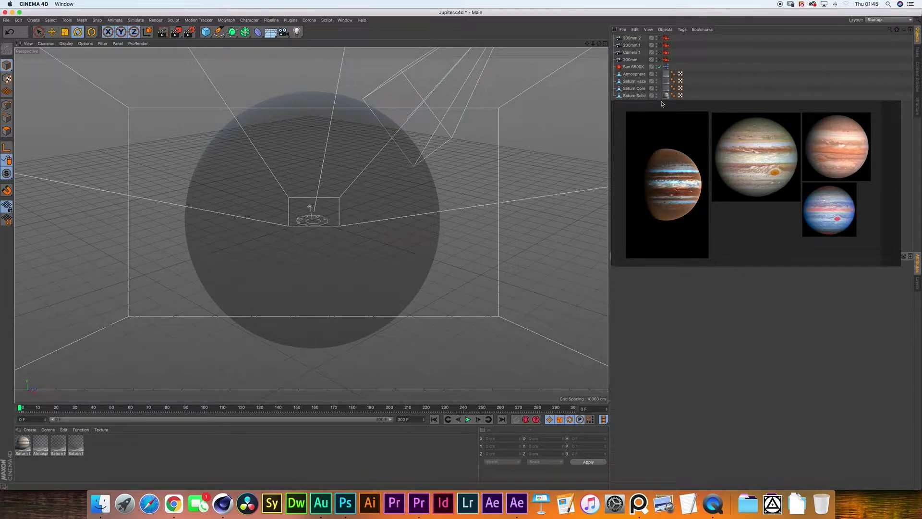
Move the Jupiter reference images over the viewport and review the 200mm camera's Corona Camera exposure settings
left_click_drag(625, 109, 386, 124)
left_click_drag(302, 138, 270, 159)
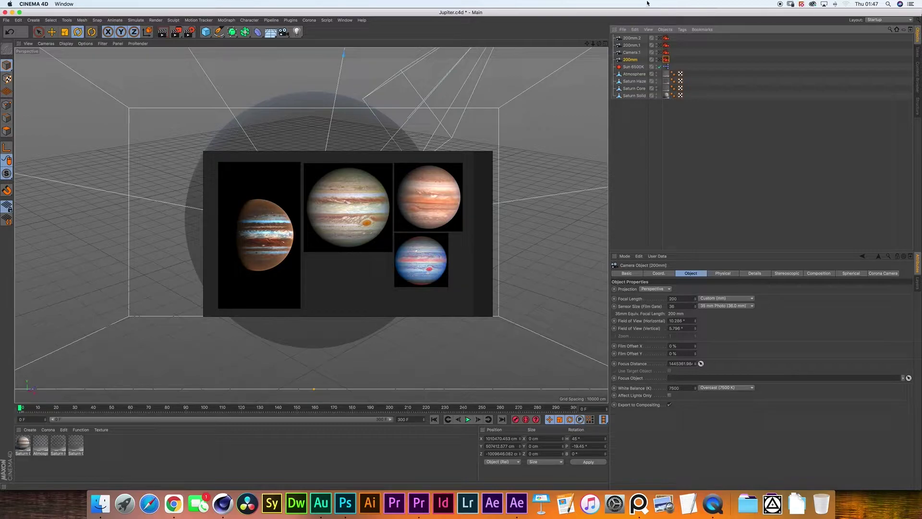
left_click(632, 52)
left_click(634, 61)
left_click(666, 59)
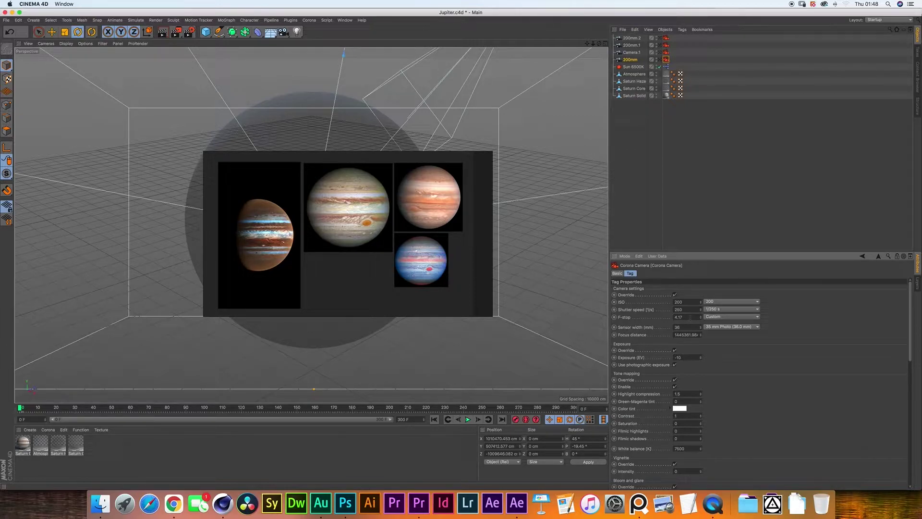
Review Camera.1 and its Corona Camera tag, from the camera settings through tone mapping to bloom and glare
left_click(631, 52)
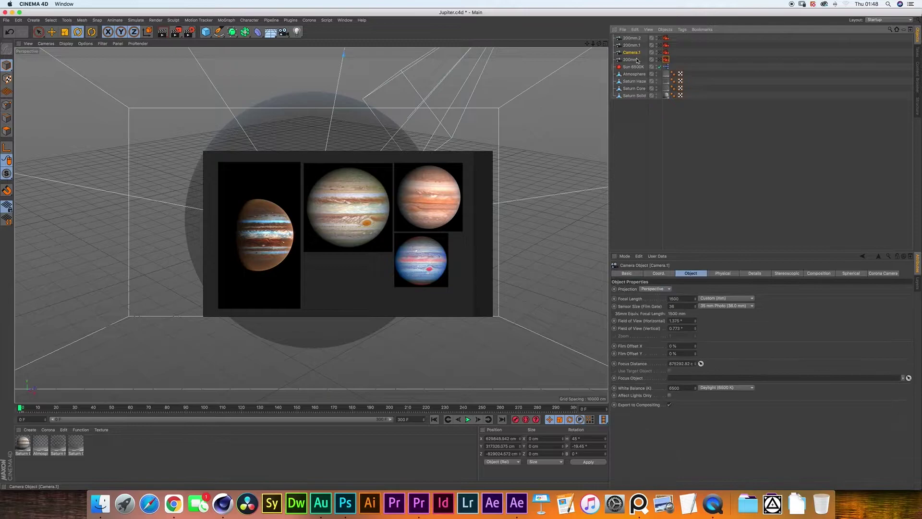
left_click(666, 53)
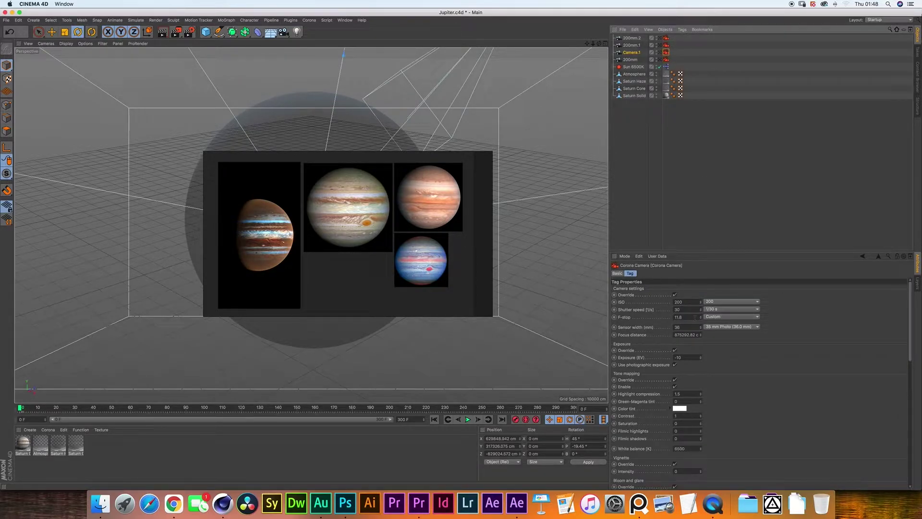
left_click(912, 297)
scroll(913, 298, "down", 5)
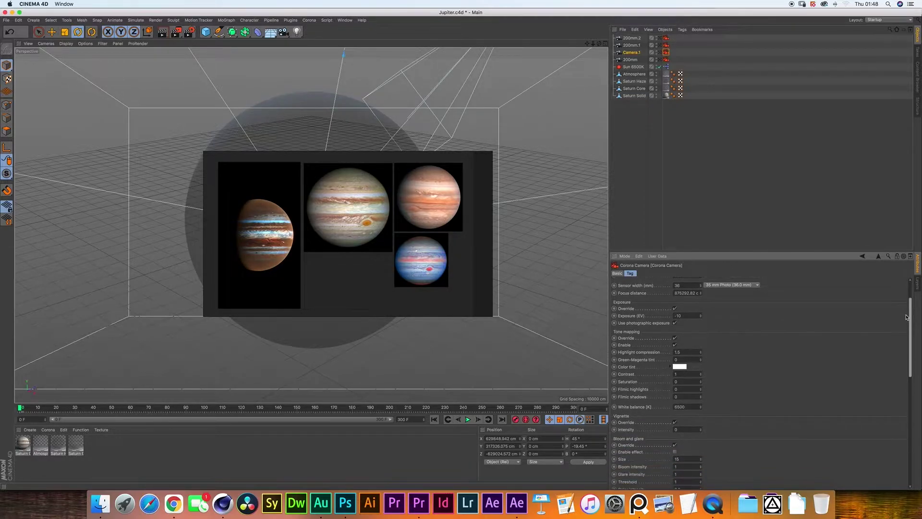
scroll(906, 317, "down", 1)
scroll(905, 317, "up", 1)
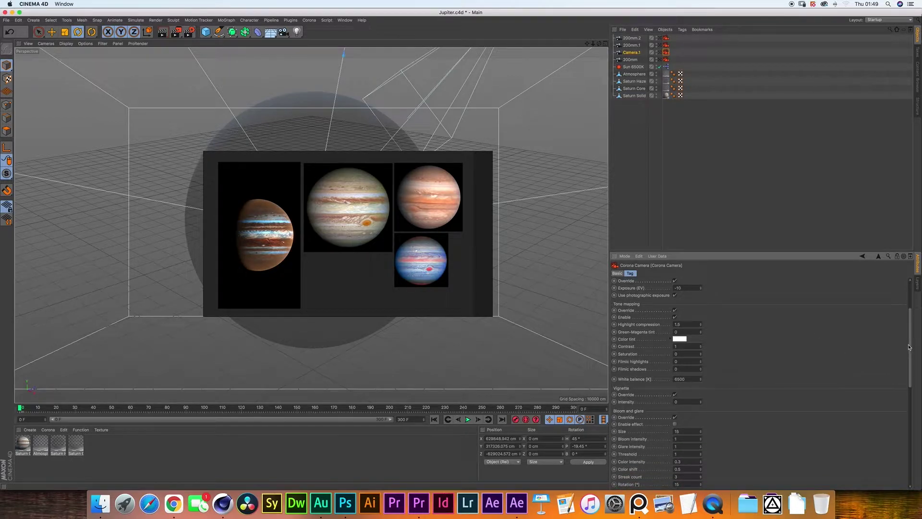
left_click_drag(911, 347, 902, 446)
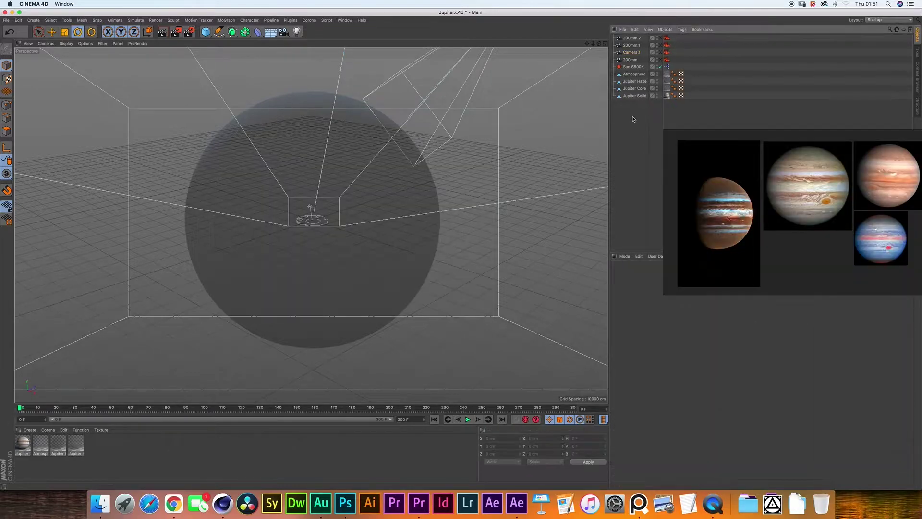
Select the Atmosphere, Jupiter Haze, Jupiter Core and Jupiter Solid spheres together, and finish with only Jupiter Solid selected
left_click_drag(636, 104, 634, 72)
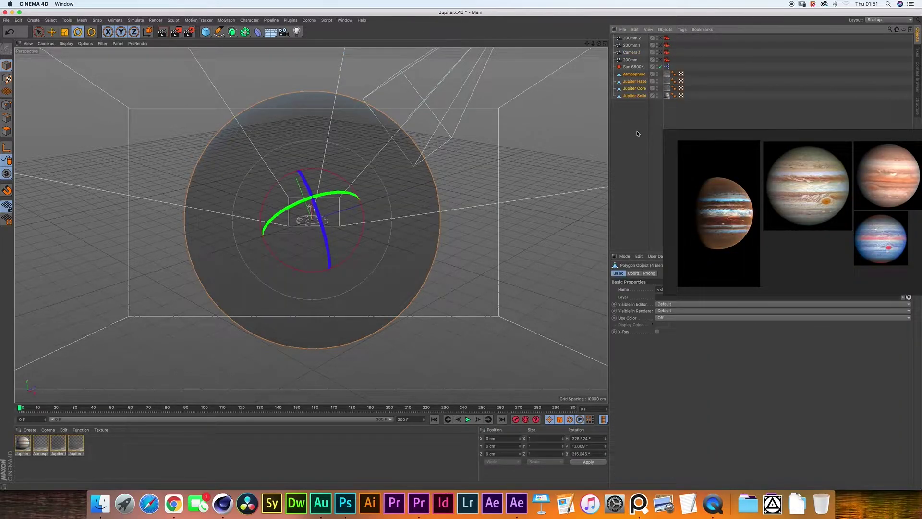
left_click(631, 116)
left_click(635, 96)
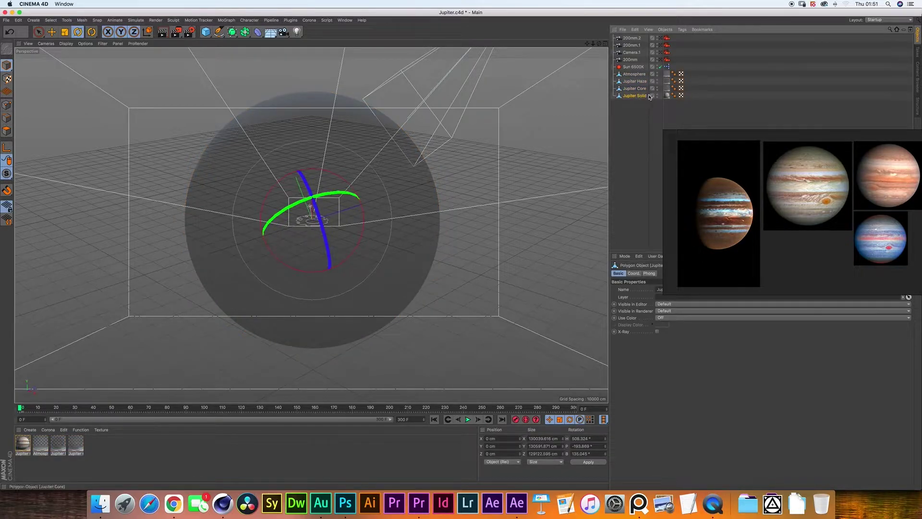
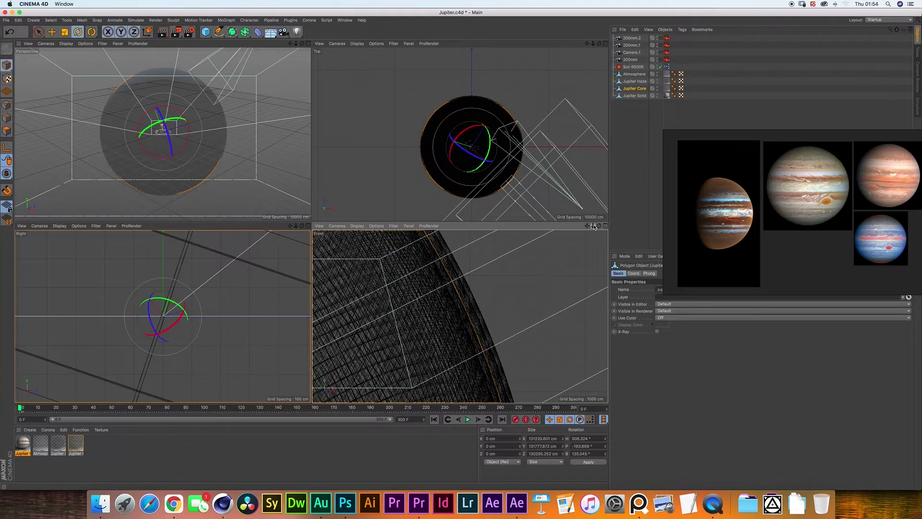
Compare the nested Jupiter Solid, Core, Haze and Atmosphere shells at the planet's edge in the front view
left_click(634, 96)
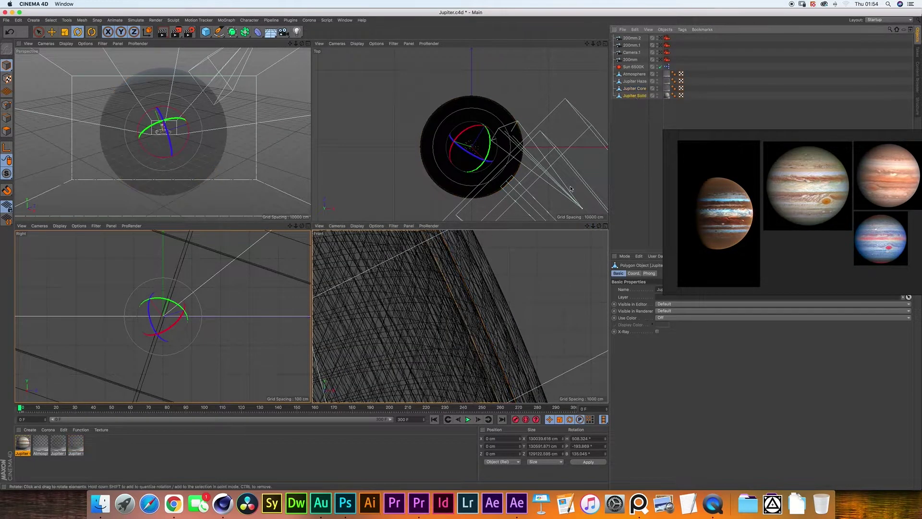
left_click(454, 297)
left_click(528, 348)
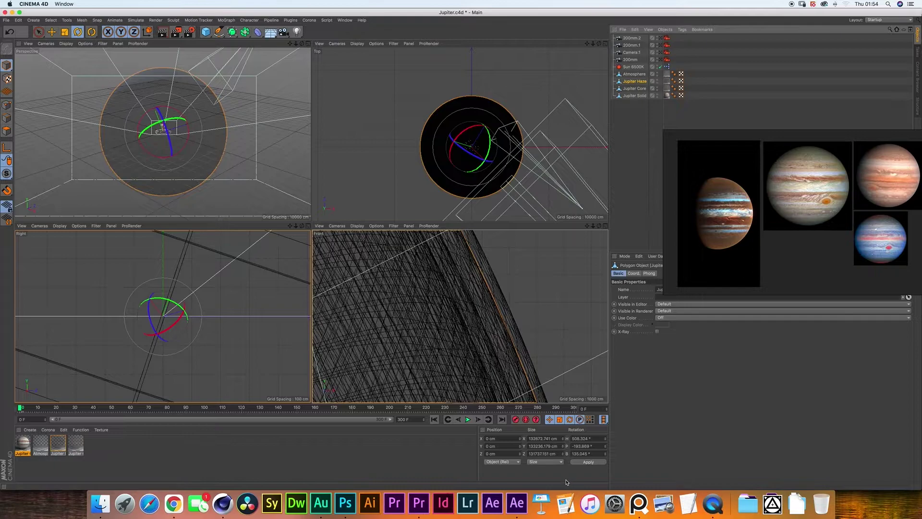
left_click(641, 75)
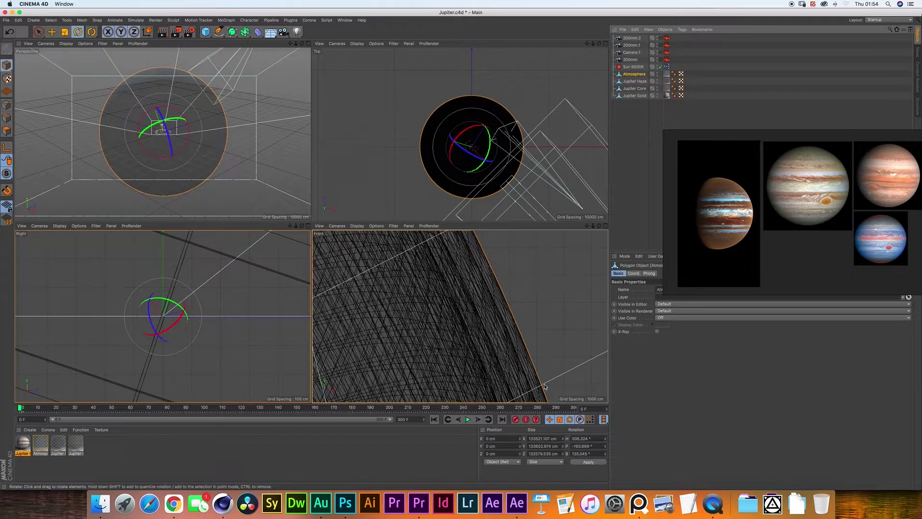
left_click(642, 88)
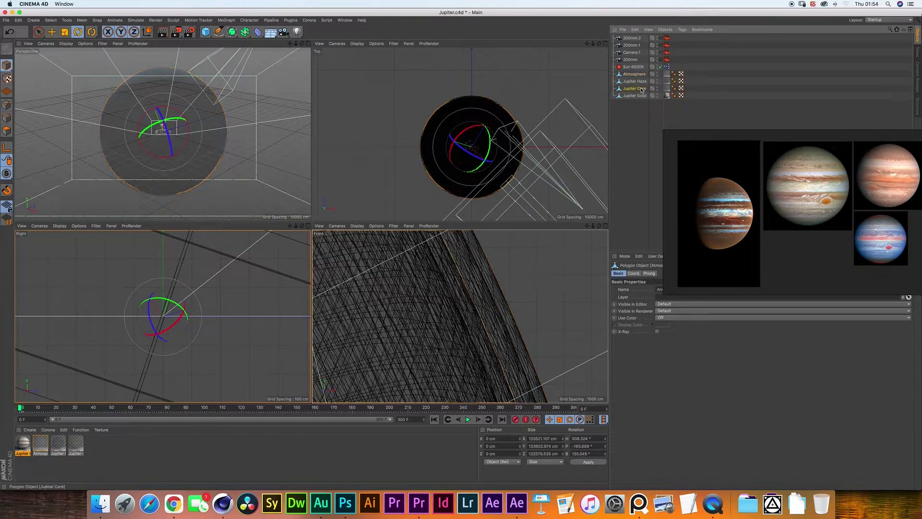
left_click(642, 81)
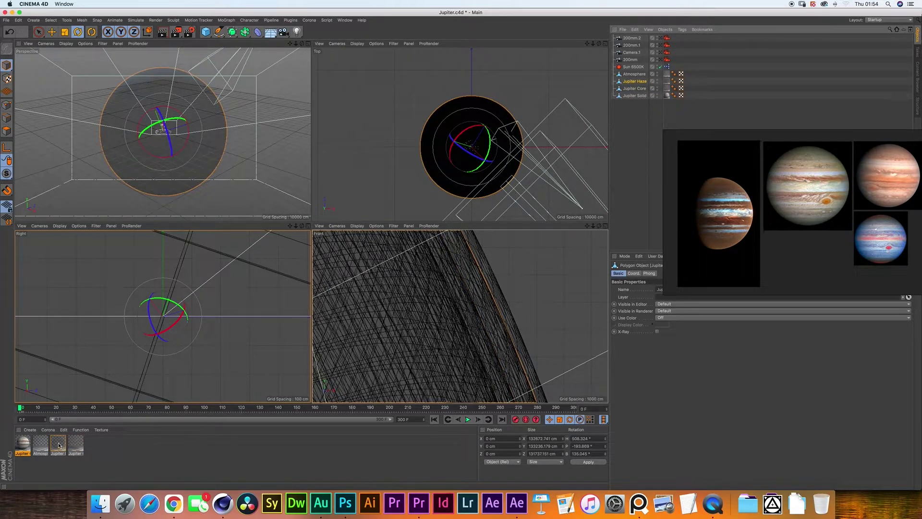
Review the Jupiter Gas material's reflection, bump, opacity and volumetric scattering settings, and close its editor
left_click_drag(60, 444, 667, 88)
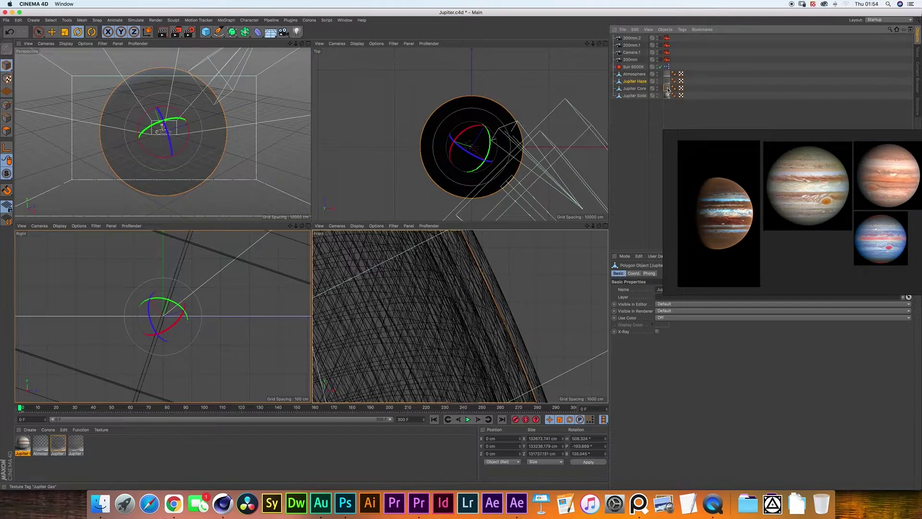
double_click(76, 444)
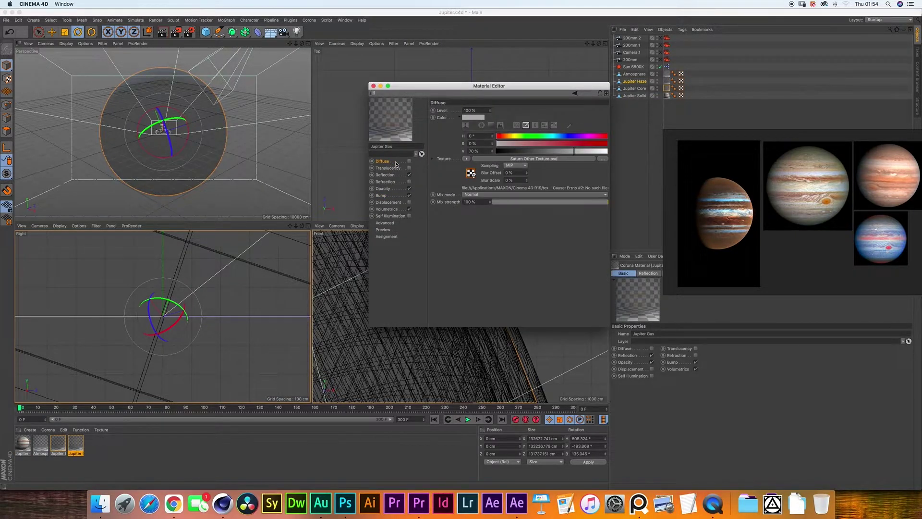
left_click(393, 176)
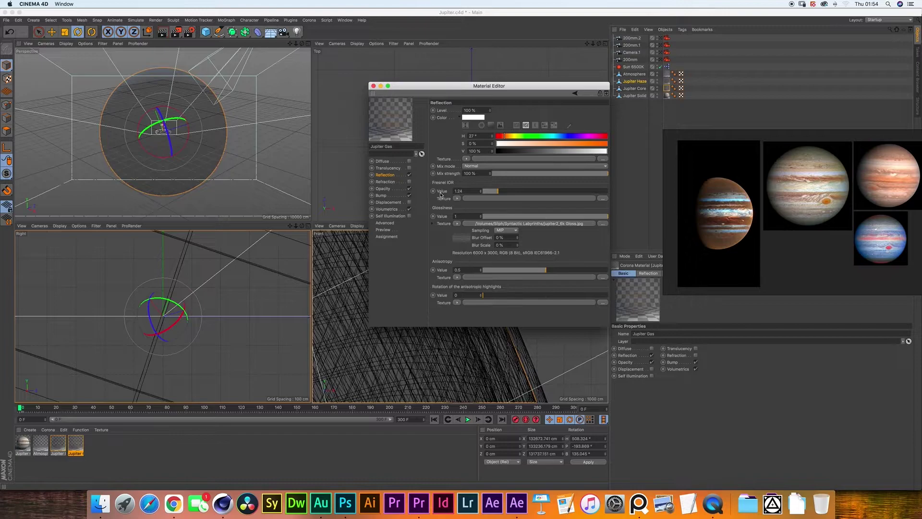
left_click(391, 196)
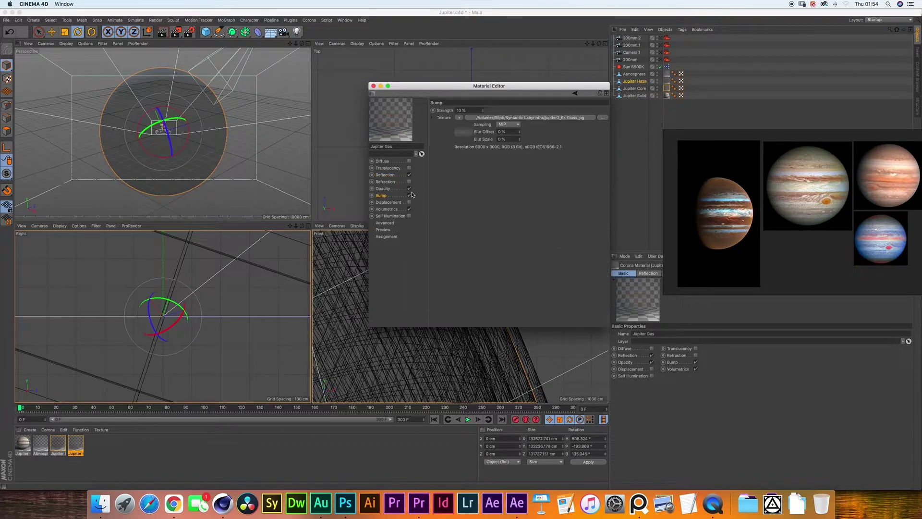
left_click(383, 189)
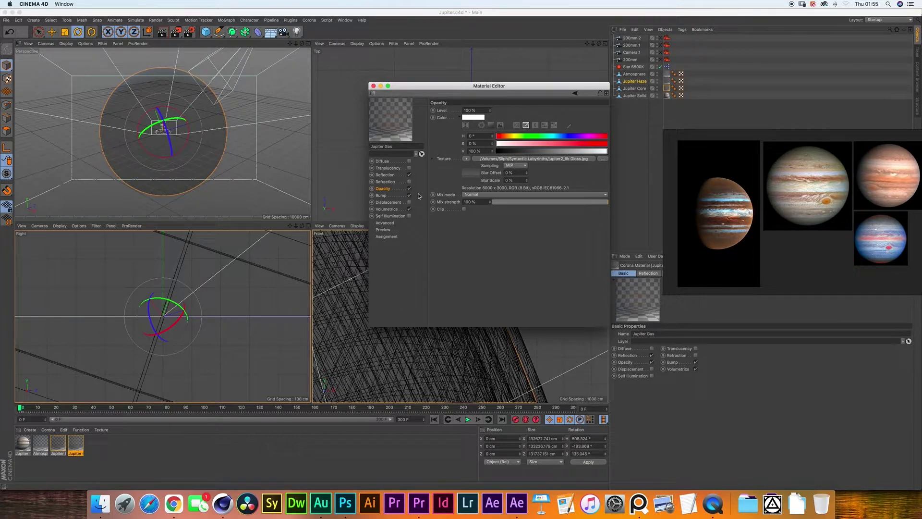
left_click(387, 210)
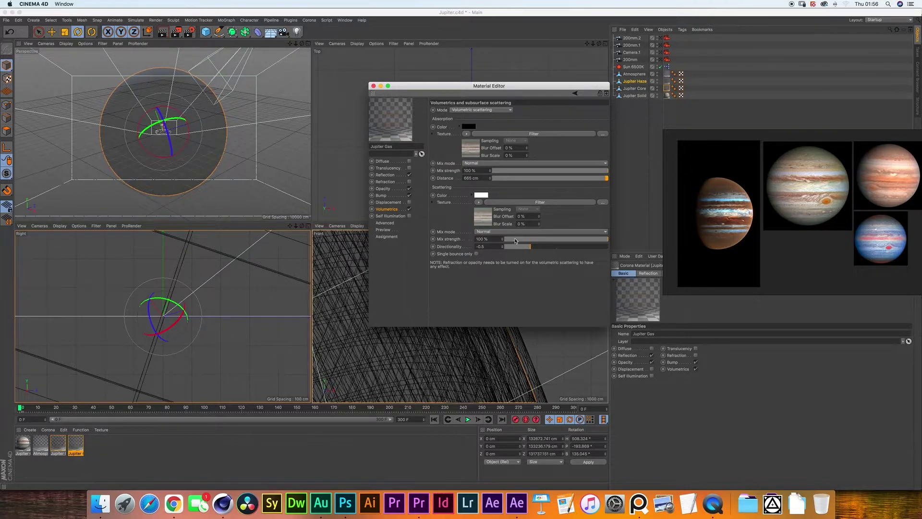
left_click(374, 86)
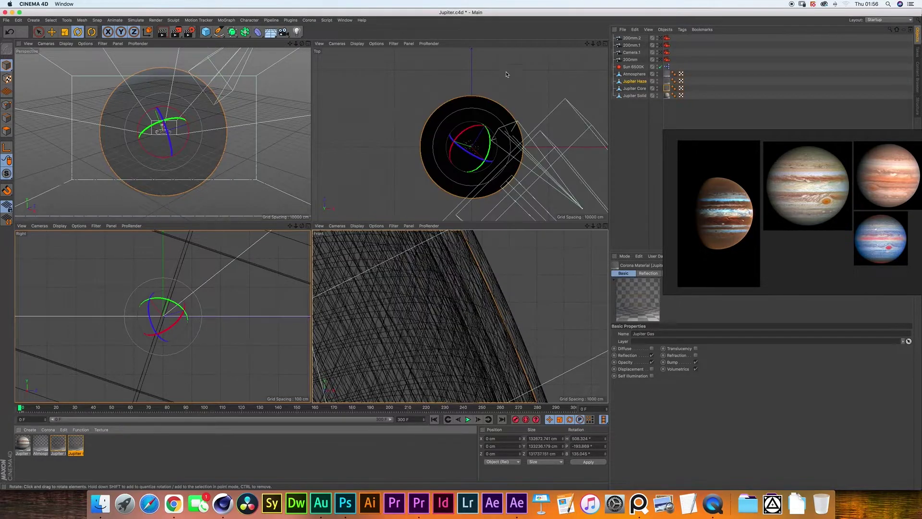
Set the volumetric scattering directionality of the Jupiter Haze material to 0
double_click(57, 444)
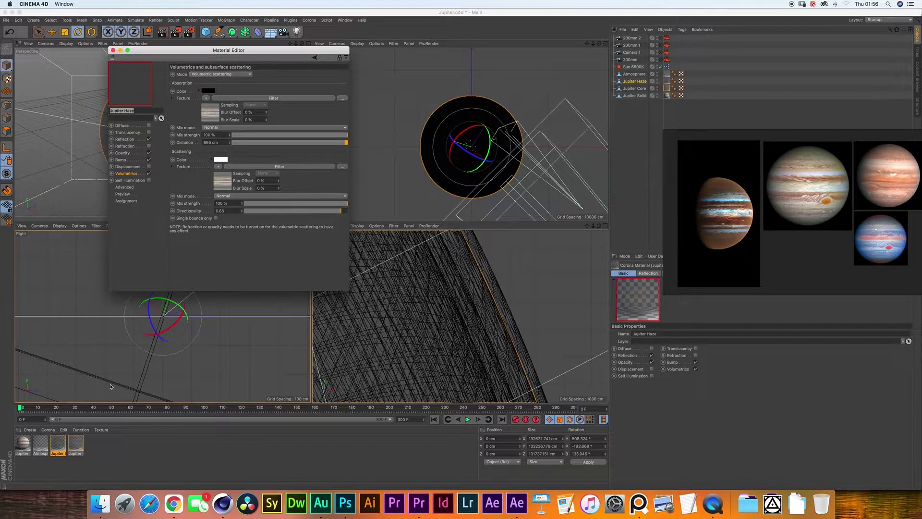
left_click_drag(260, 49, 518, 112)
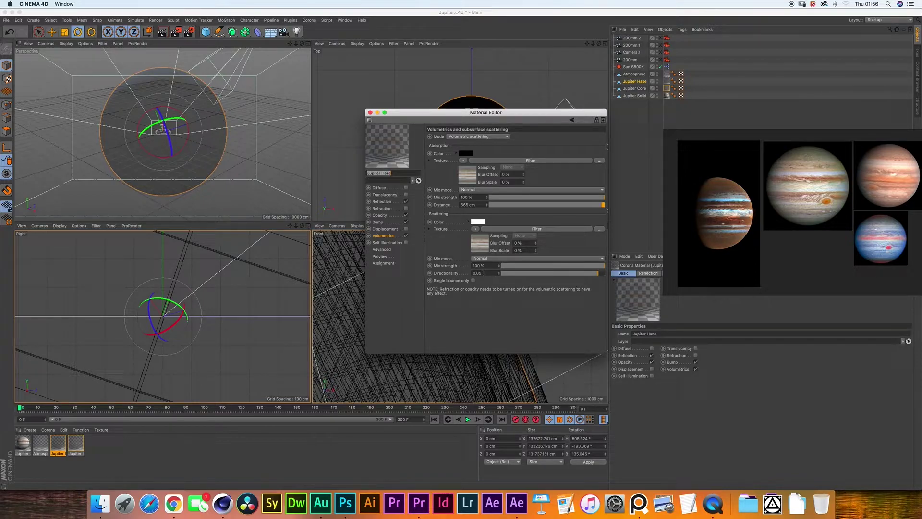
left_click(553, 273)
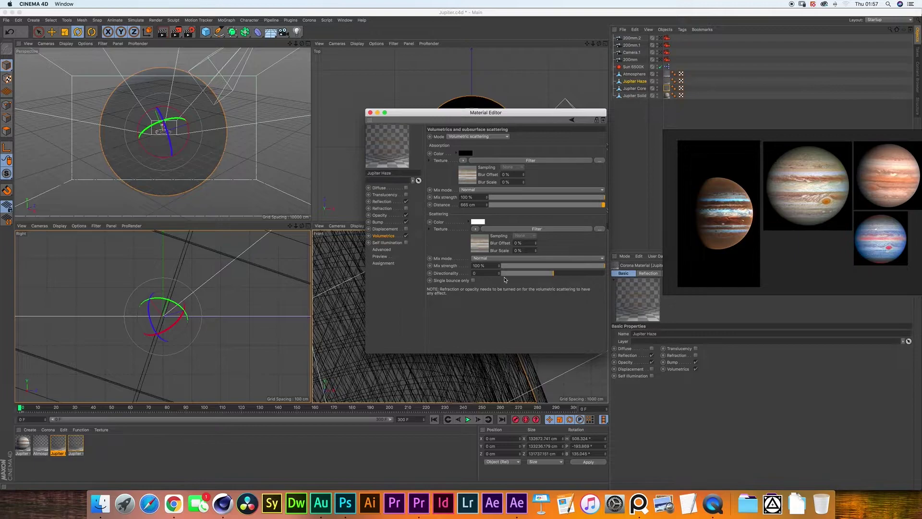
Review the Atmosphere material's volume settings and compare them with a close-up of the reference Jupiter's upper edge
left_click(41, 444)
double_click(41, 445)
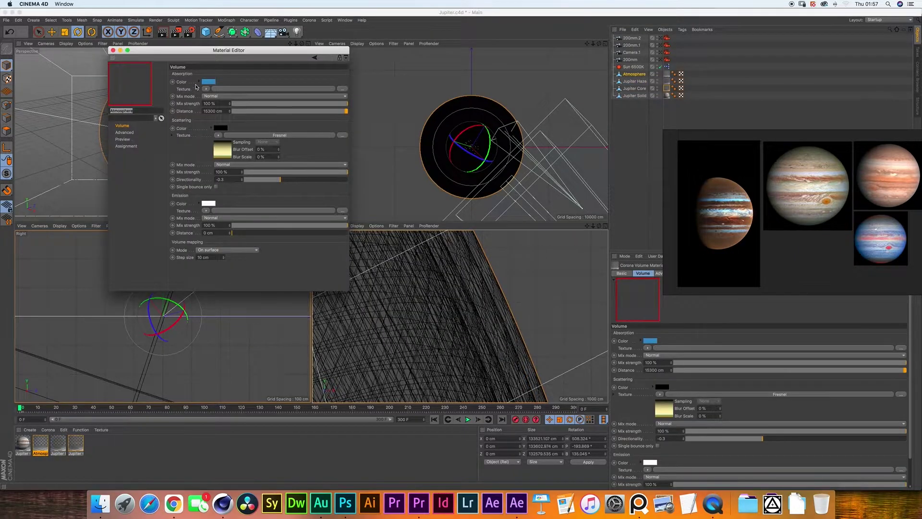
left_click_drag(191, 51, 551, 86)
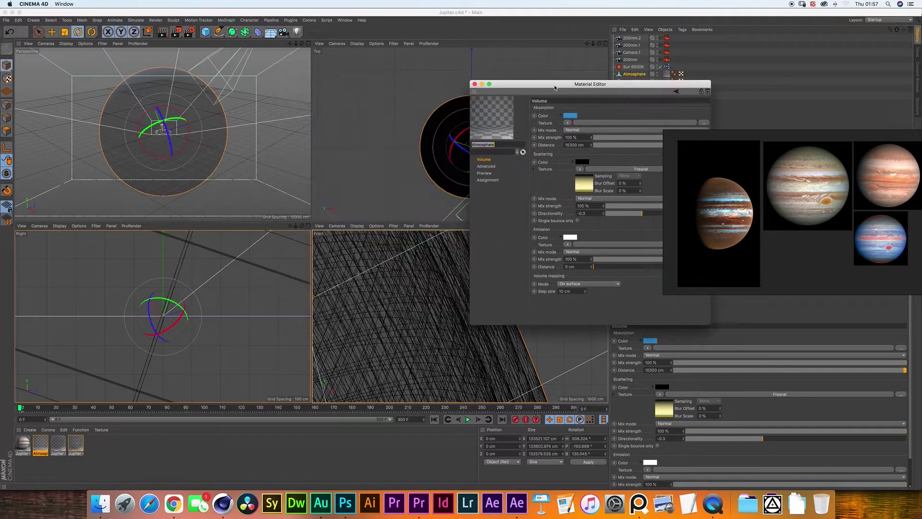
left_click(48, 430)
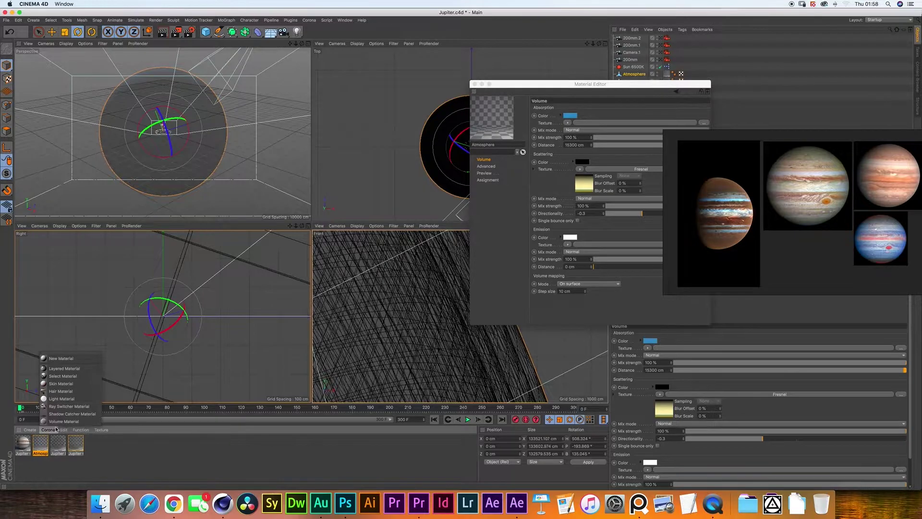
left_click_drag(552, 84, 311, 114)
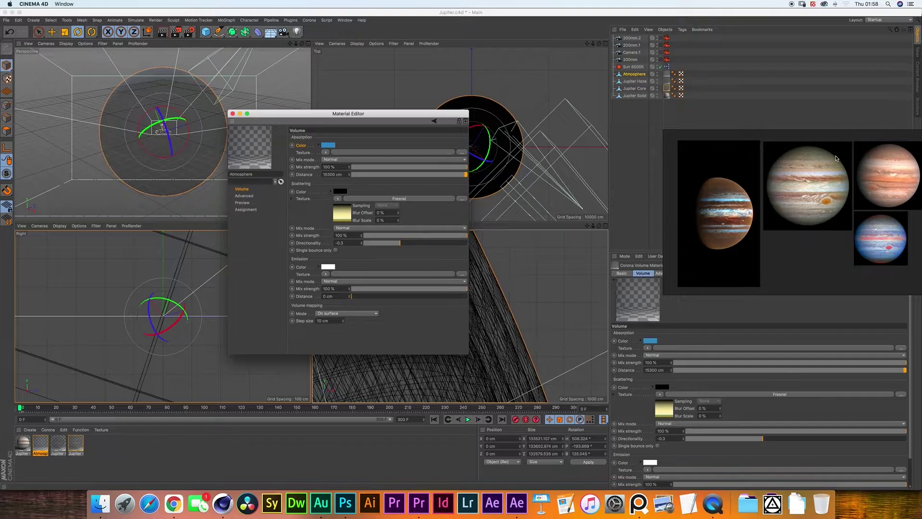
scroll(807, 166, "up", 5)
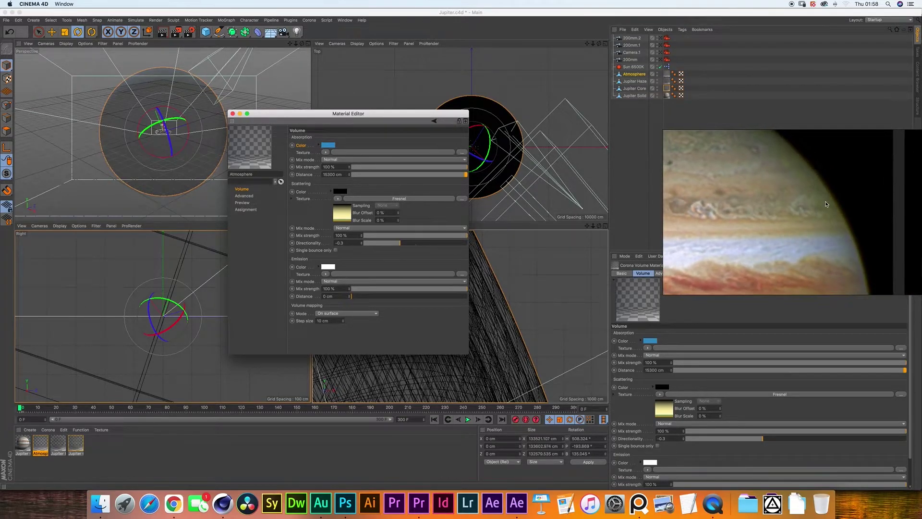
scroll(826, 204, "up", 3)
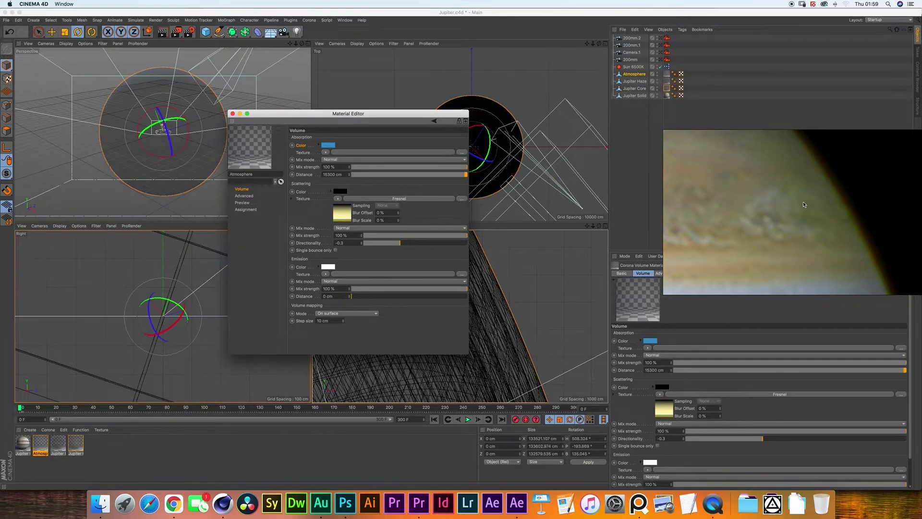
Examine the gradient of the Atmosphere material's Fresnel scattering texture and its absorption distance
left_click(343, 214)
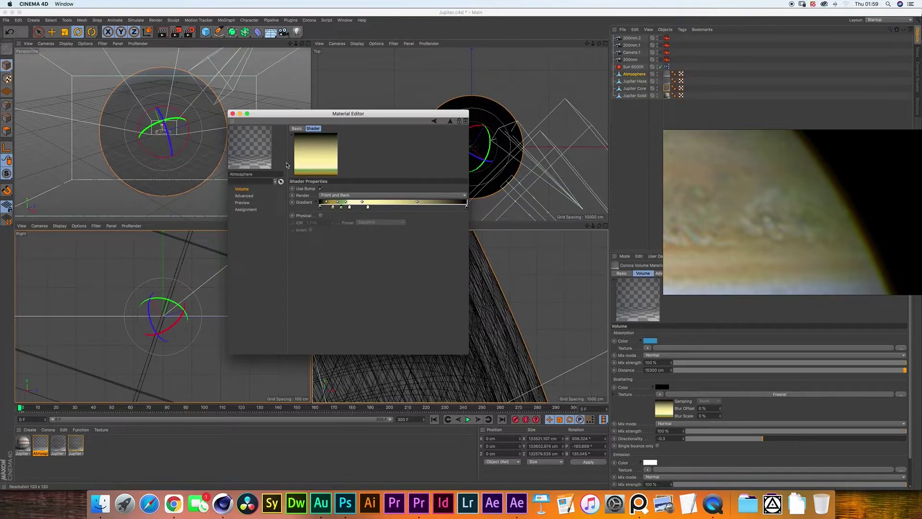
left_click(450, 121)
left_click(347, 216)
left_click_drag(328, 206, 335, 206)
left_click(367, 207)
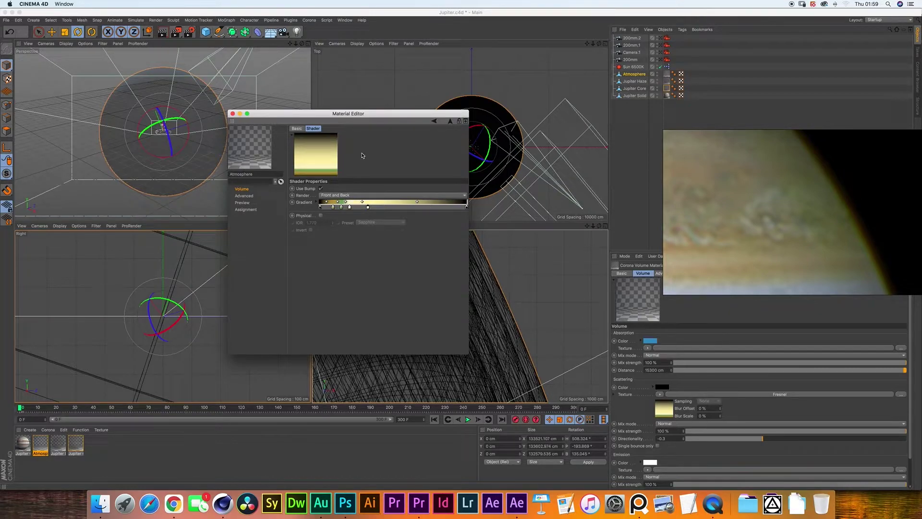
left_click(450, 120)
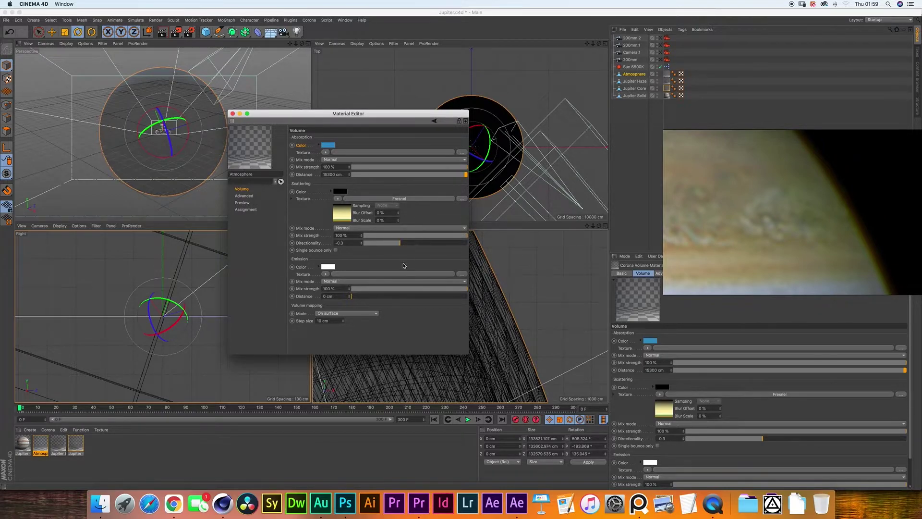
left_click(331, 174)
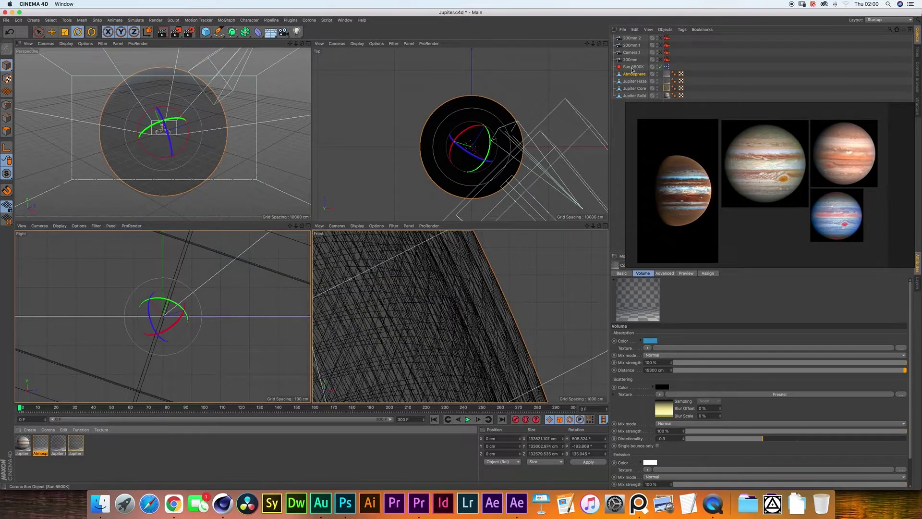
Start Corona interactive rendering through the 200mm.1 camera and move the reference photos clear of the object list
left_click(632, 67)
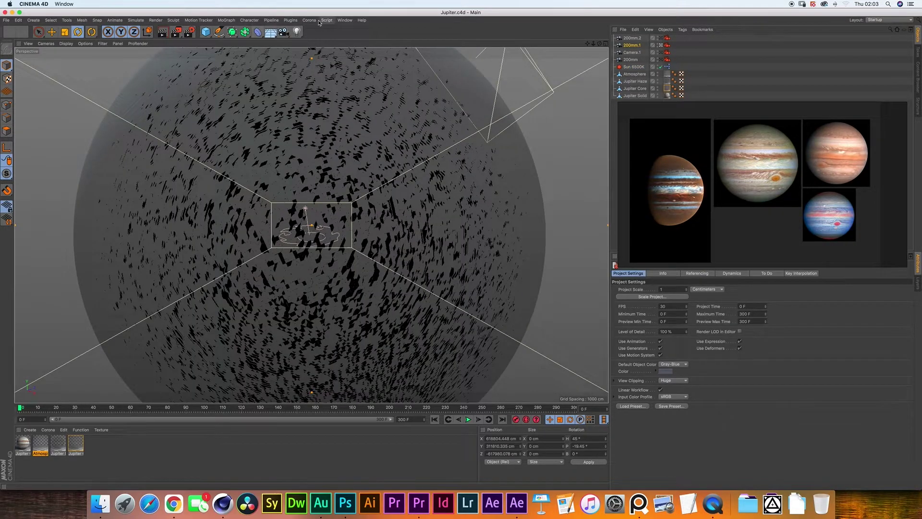
left_click(313, 20)
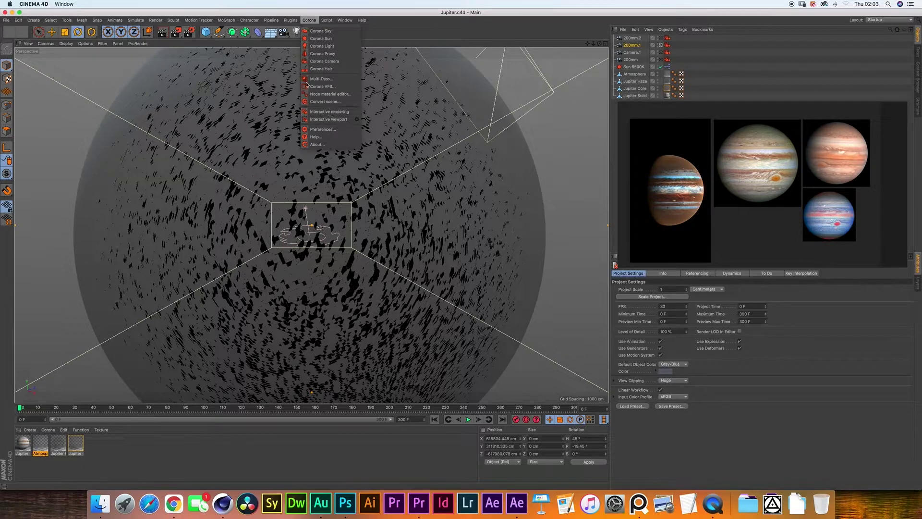
left_click(330, 112)
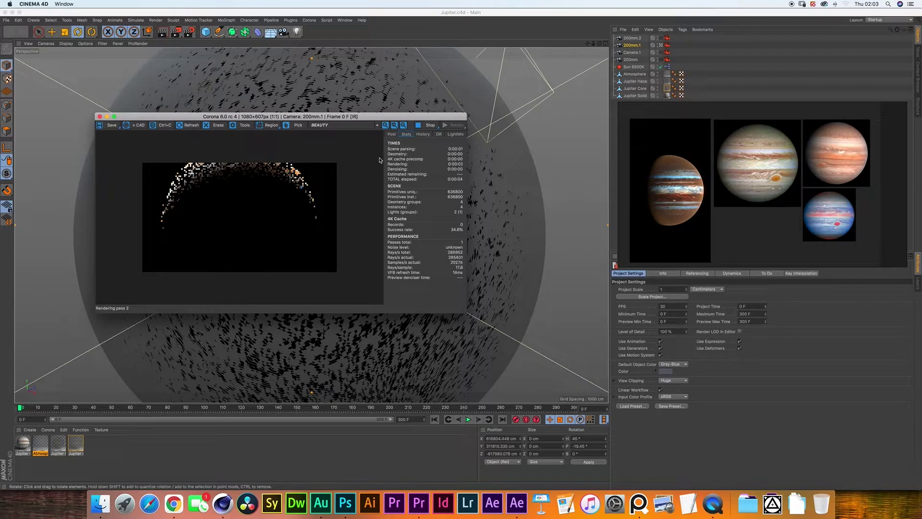
left_click_drag(678, 149, 744, 132)
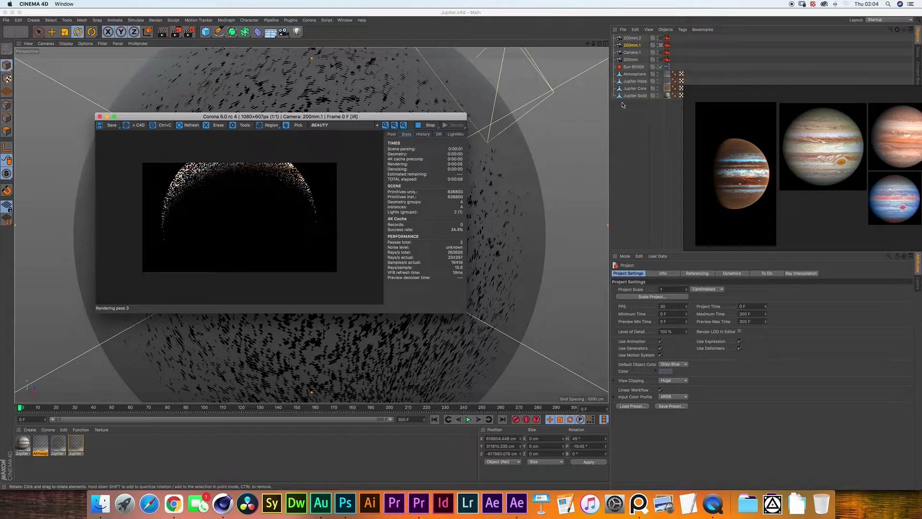
Duplicate the 200mm.1 camera and reframe the copy so the whole planet fits within the Corona render
left_click(633, 67)
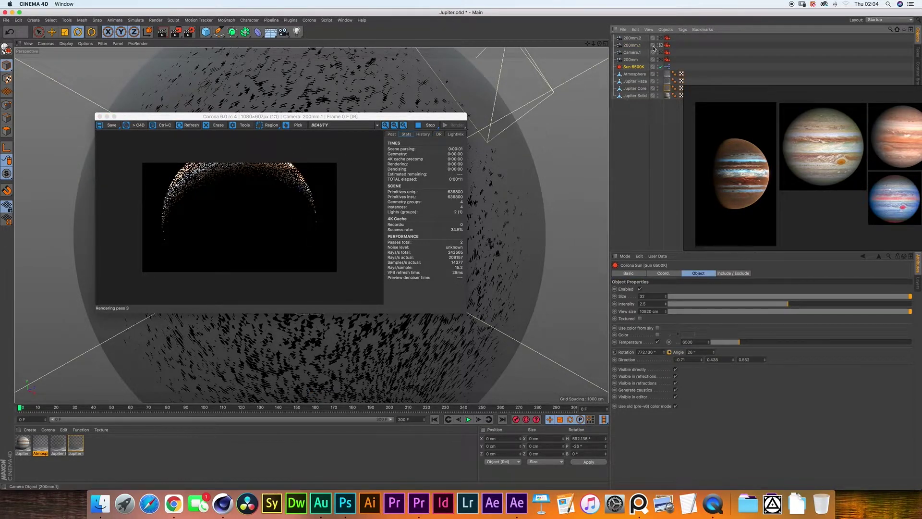
left_click(633, 46)
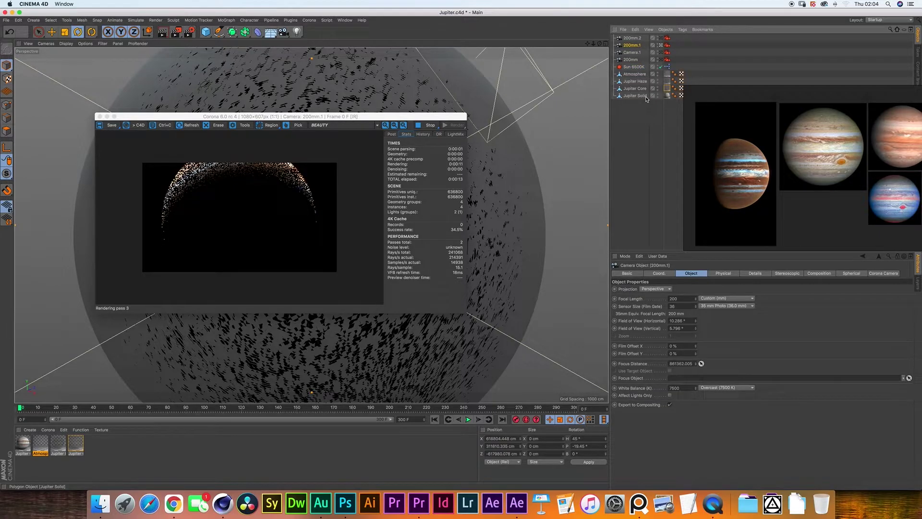
key("super+c")
key("super+v")
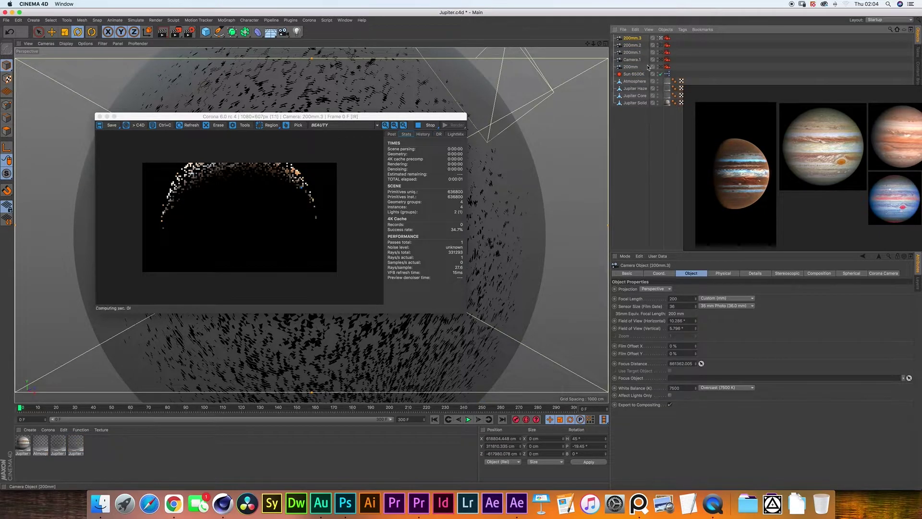
scroll(269, 335, "down", 5)
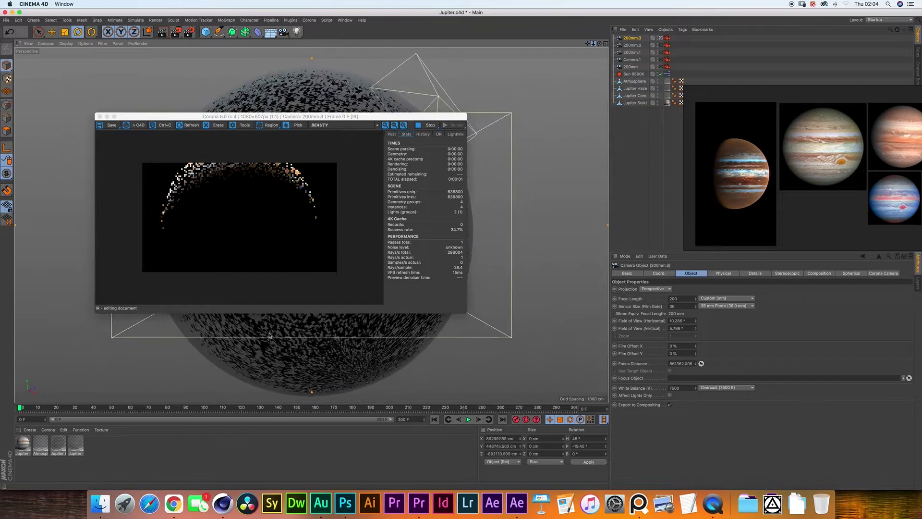
left_click_drag(600, 44, 816, 345)
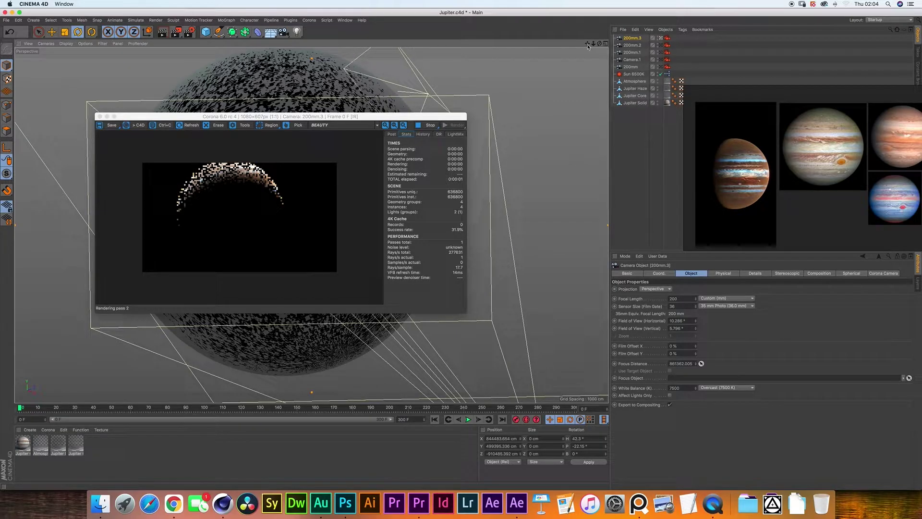
left_click_drag(588, 46, 525, 80)
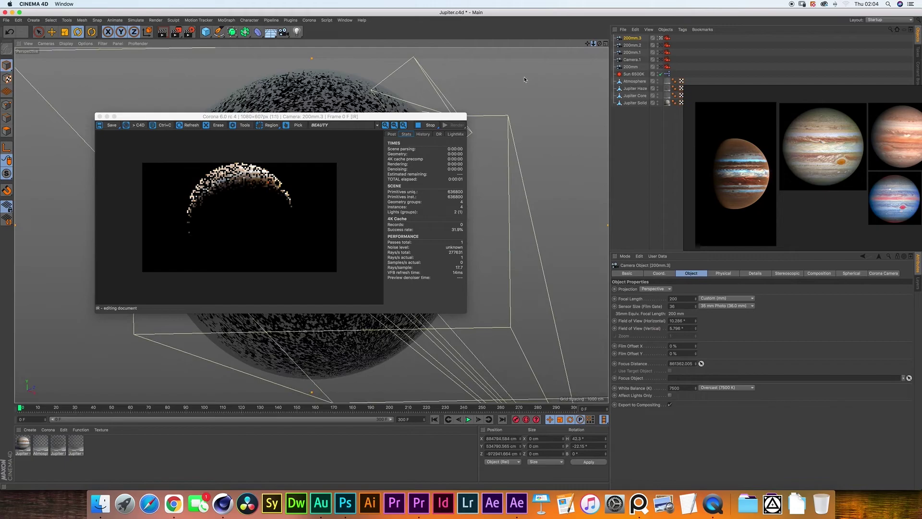
mouse_move(599, 44)
left_mouse_down()
mouse_move(609, 48)
mouse_move(596, 42)
left_mouse_up()
Set the Corona Sun's rotation to about 896° and the duplicated camera's Corona shutter speed to 1/1000 s
left_click(634, 74)
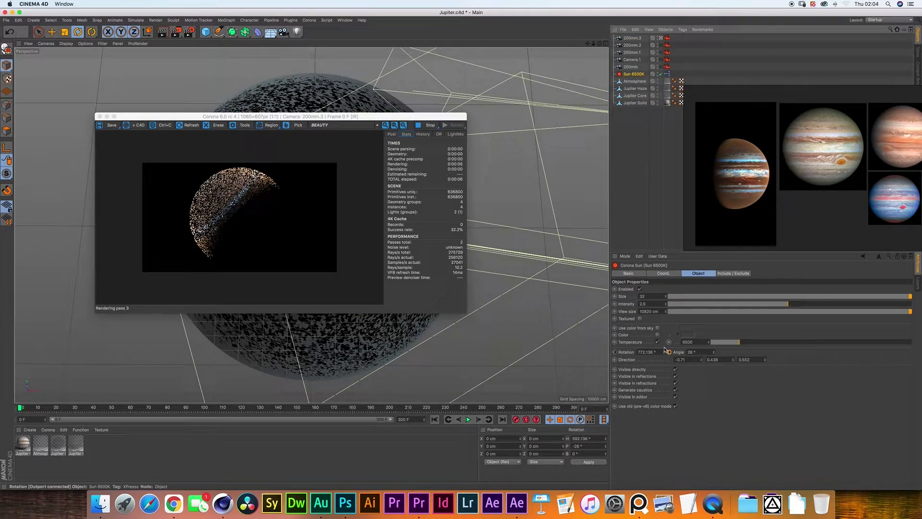
left_click_drag(665, 349, 665, 354)
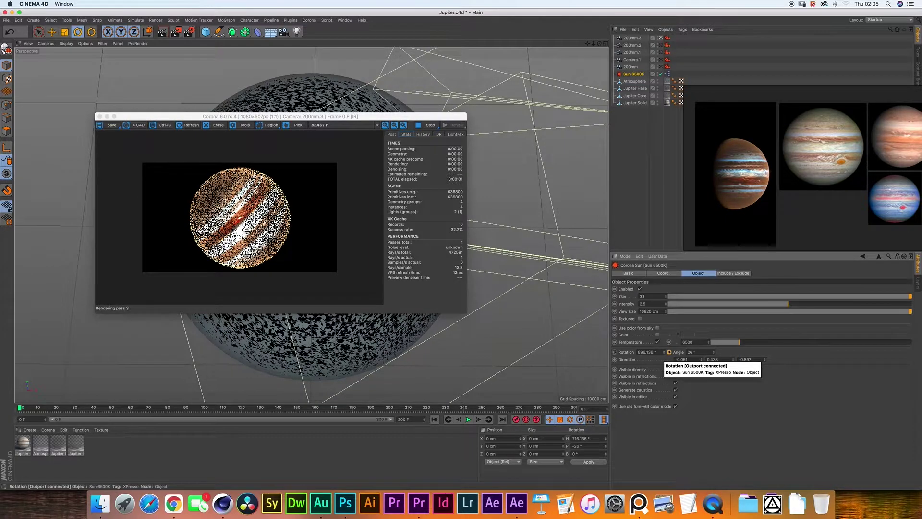
left_click(667, 37)
left_click(725, 309)
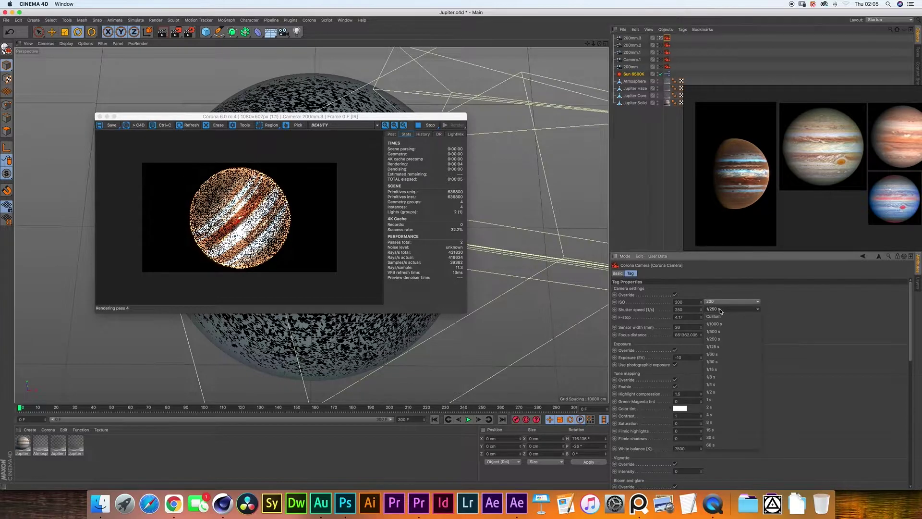
left_click(716, 324)
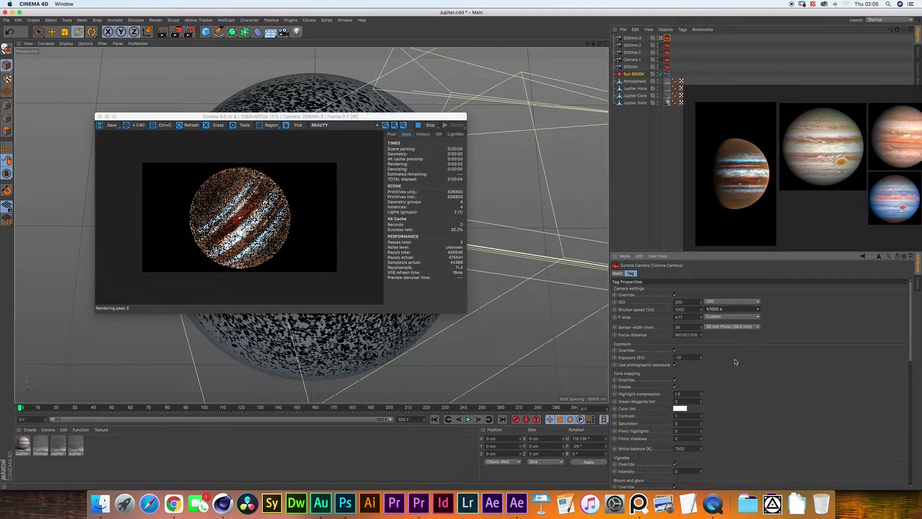
In the Atmosphere material's Fresnel scattering gradient, darken the bright yellow knot to hue 52°, saturation 29%, value 49%
double_click(41, 443)
left_click_drag(269, 57, 596, 117)
left_click(548, 221)
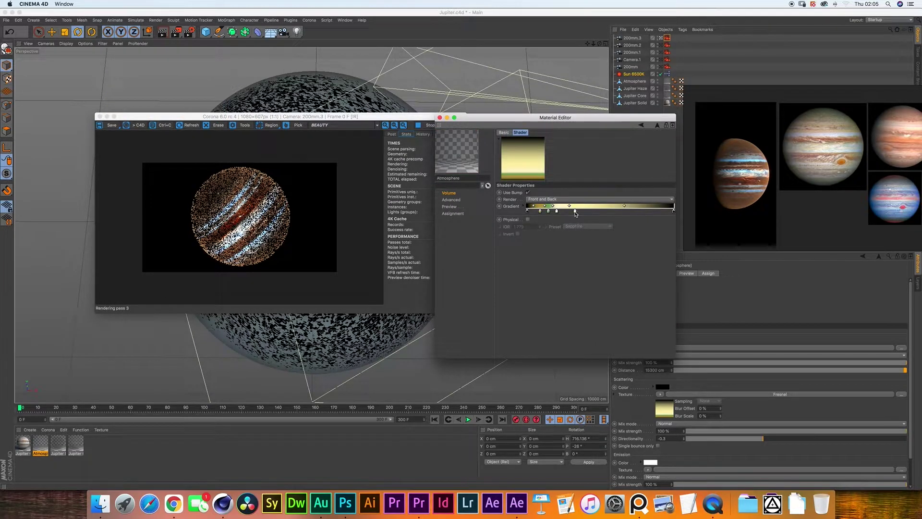
double_click(575, 211)
left_click(590, 226)
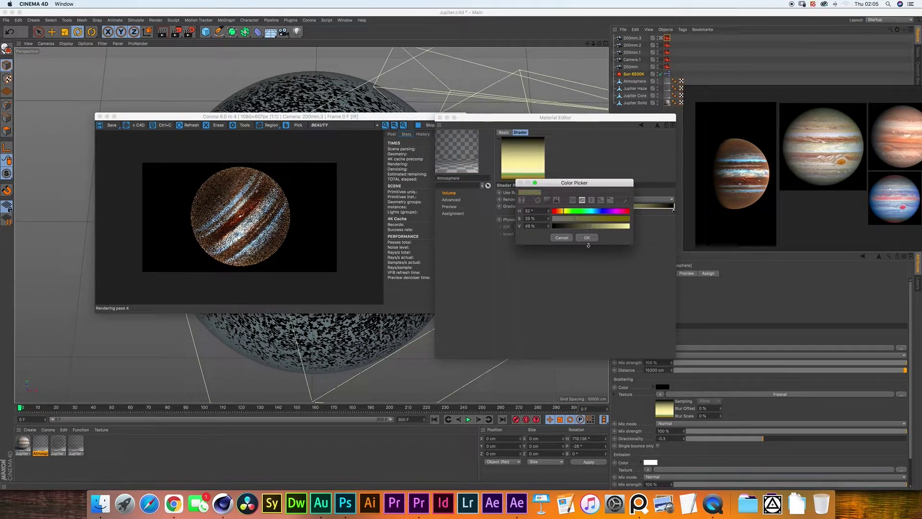
left_click(587, 238)
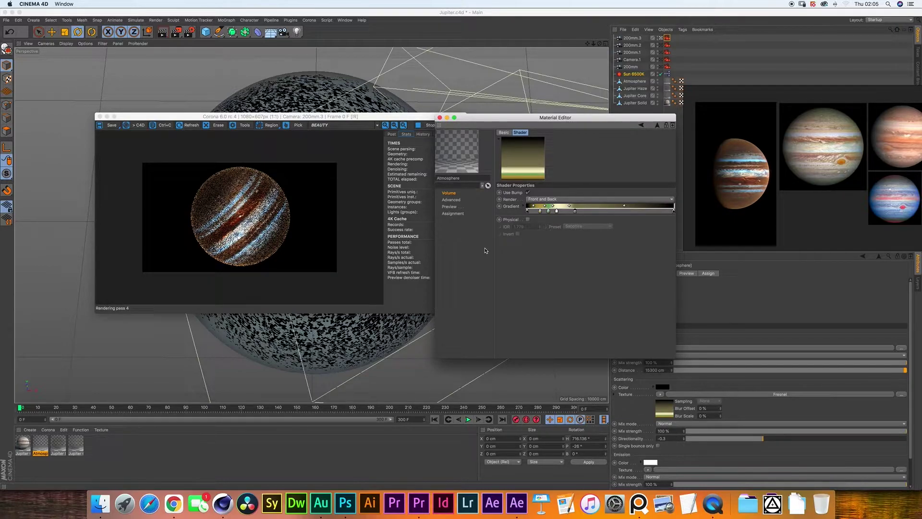
Darken the pale cream knot of the Atmosphere gradient and start sampling a reference colour from Jupiter's edge for the orange knot
double_click(548, 211)
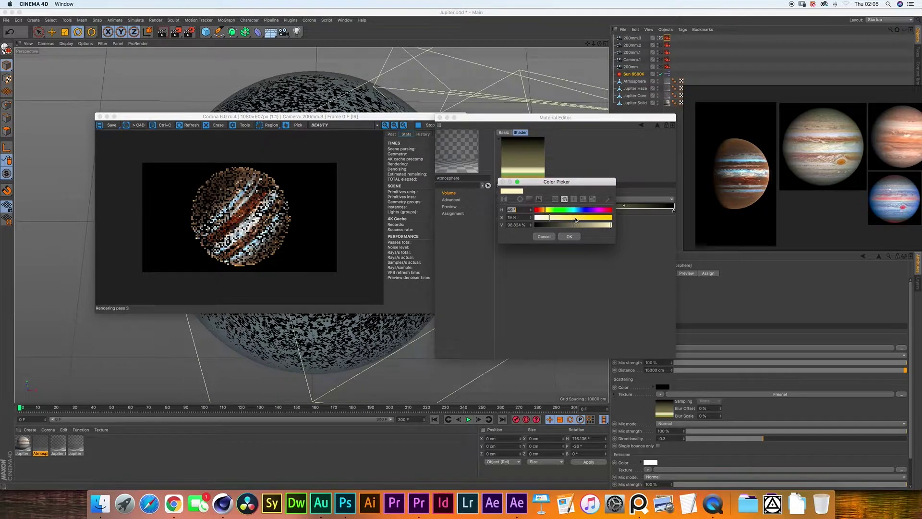
key("Return")
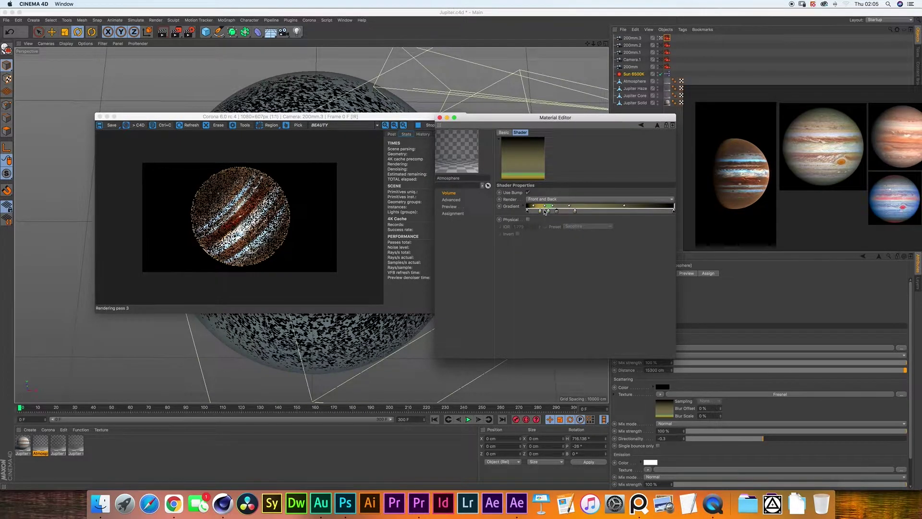
double_click(546, 211)
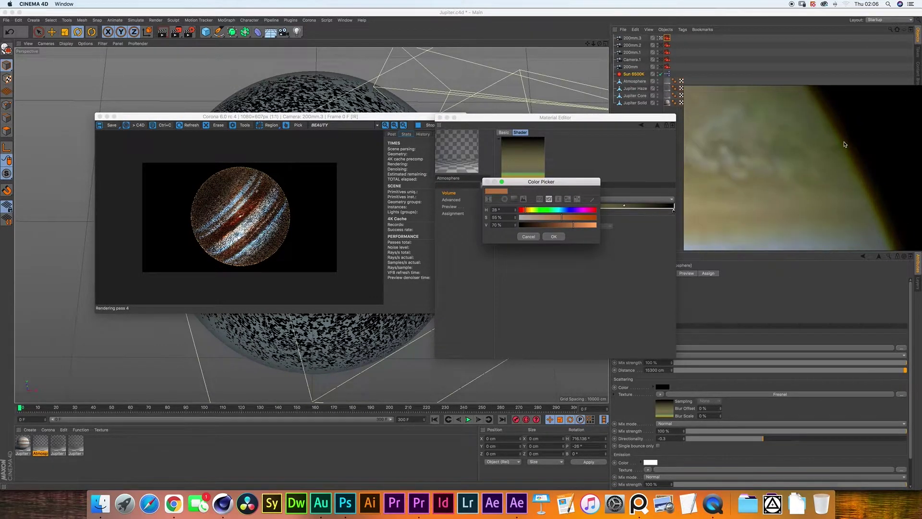
left_click(594, 198)
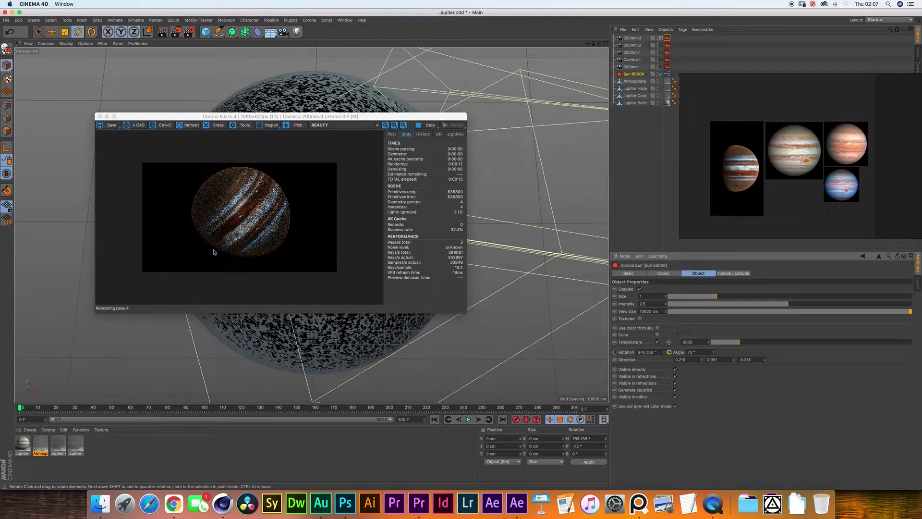
Adjust the Corona Sun's direction to a rotation of about 953° and an angle of 75°
left_click_drag(185, 216, 185, 230)
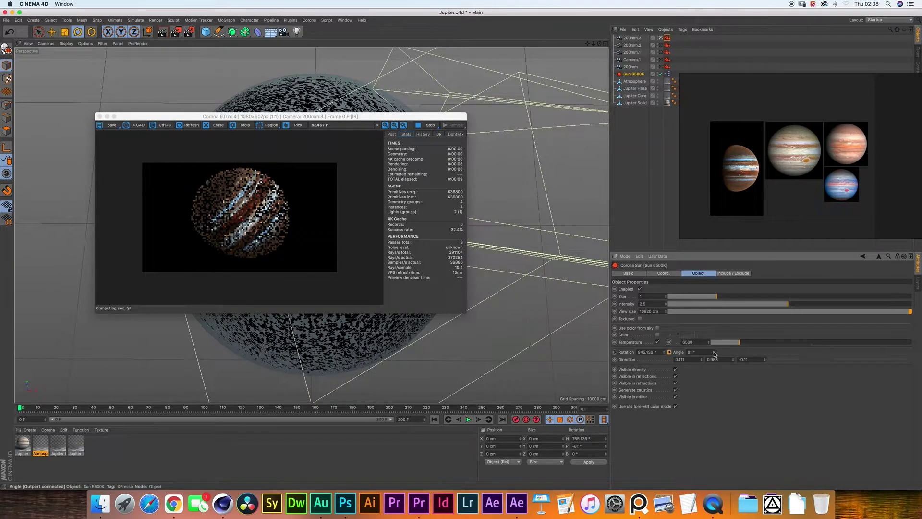
left_click_drag(286, 187, 287, 178)
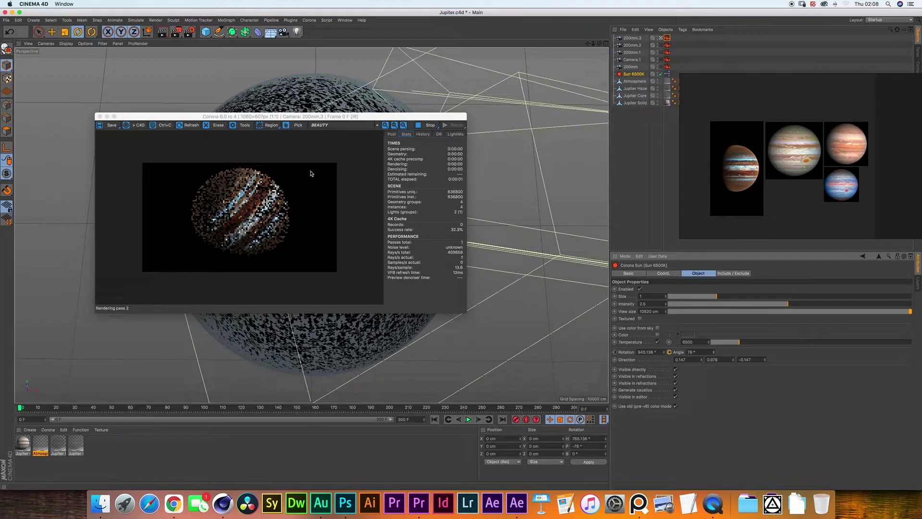
left_click_drag(665, 352, 665, 354)
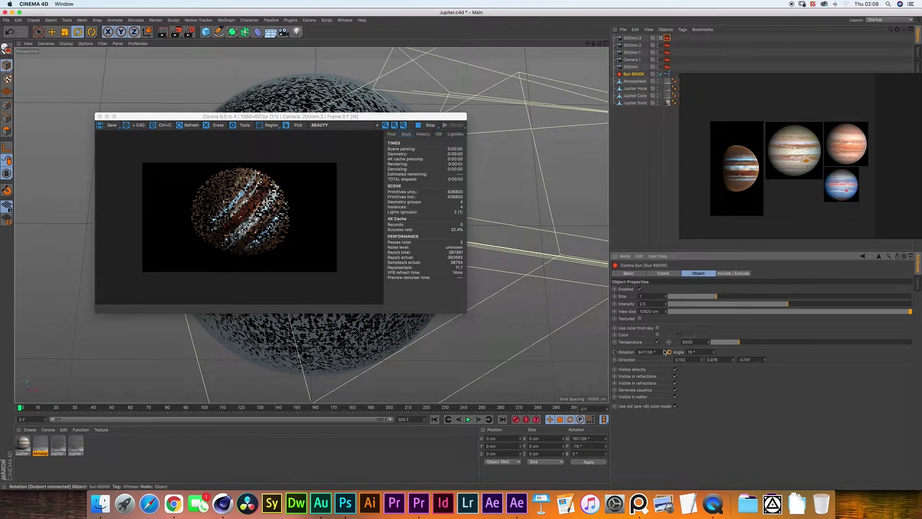
left_click_drag(665, 354, 714, 356)
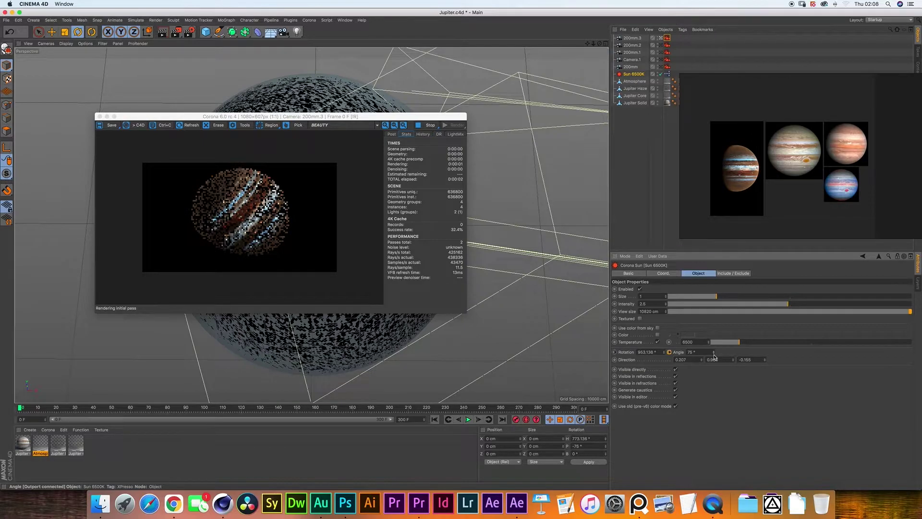
Set the 200mm.3 camera's Corona shutter speed to 1/500 s
left_click(667, 37)
left_click(732, 308)
left_click(719, 331)
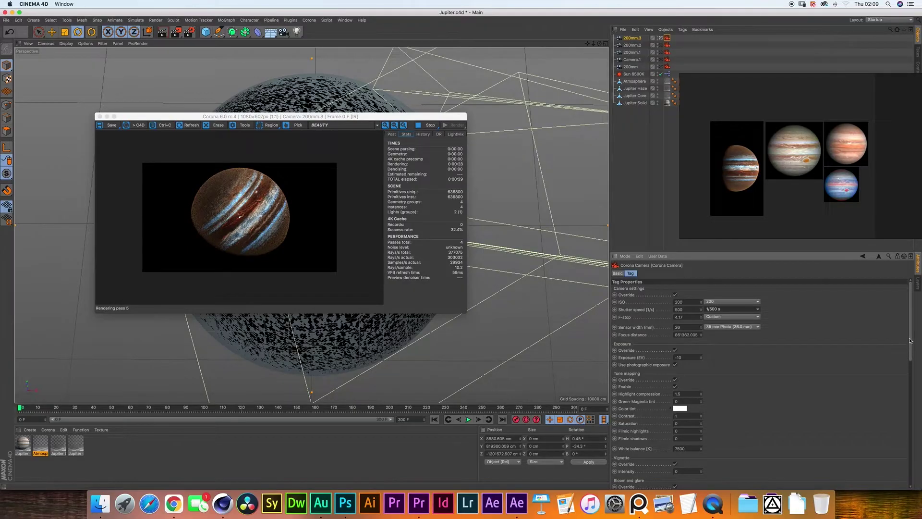
Try the Tungsten (3000 K) white balance on the 200mm.3 camera and switch it to Fluorescent (4500 K)
mouse_move(910, 341)
left_mouse_down()
mouse_move(906, 384)
mouse_move(906, 356)
left_mouse_up()
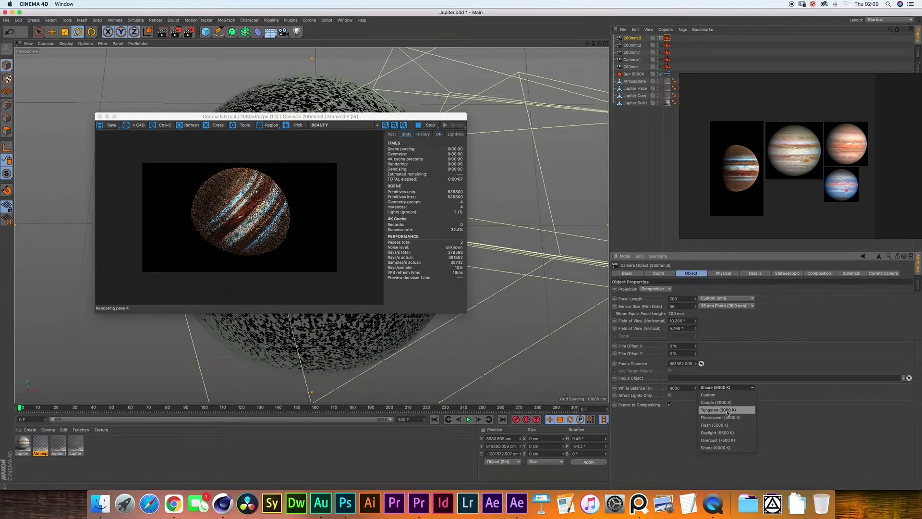
left_click(723, 410)
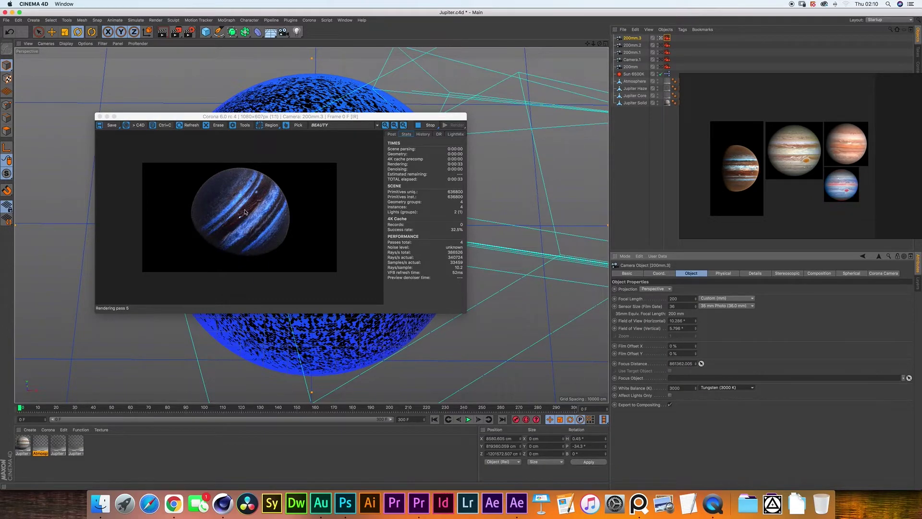
left_click(725, 387)
left_click(716, 418)
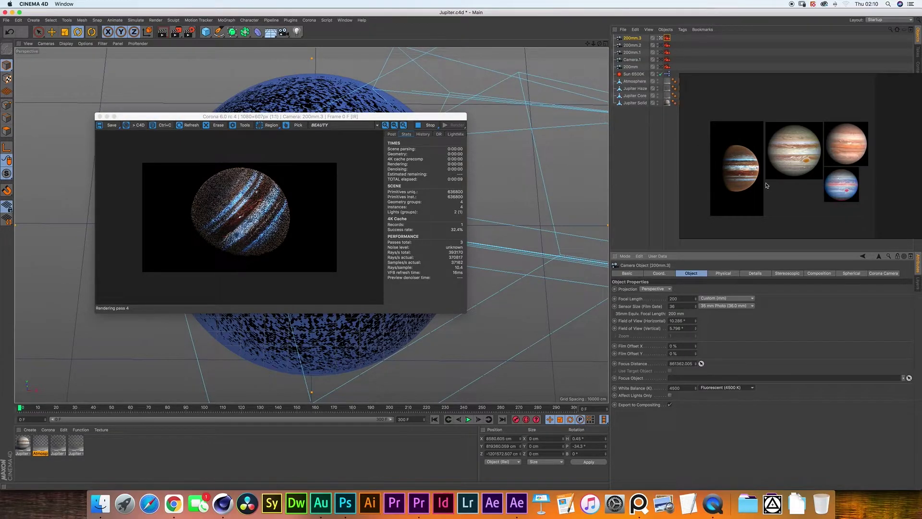
Enter a new intensity for the Corona Sun
left_click(634, 74)
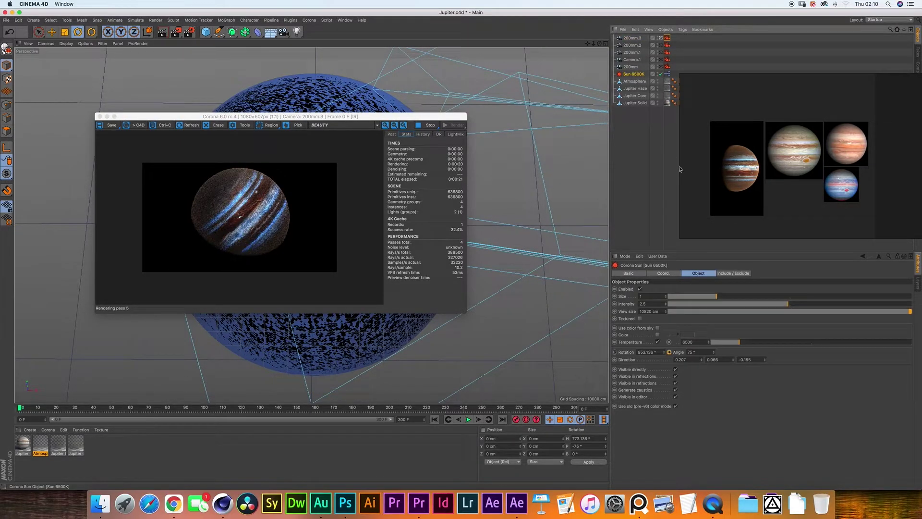
left_click(643, 303)
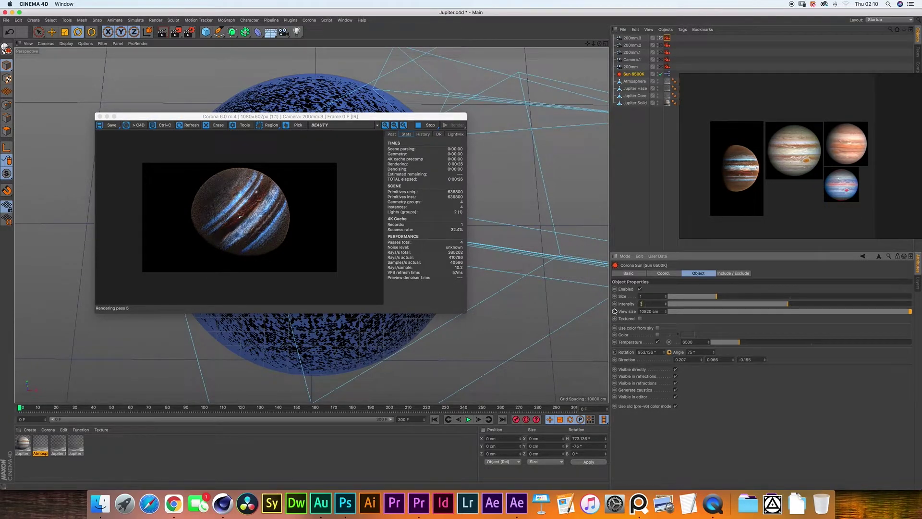
key("Return")
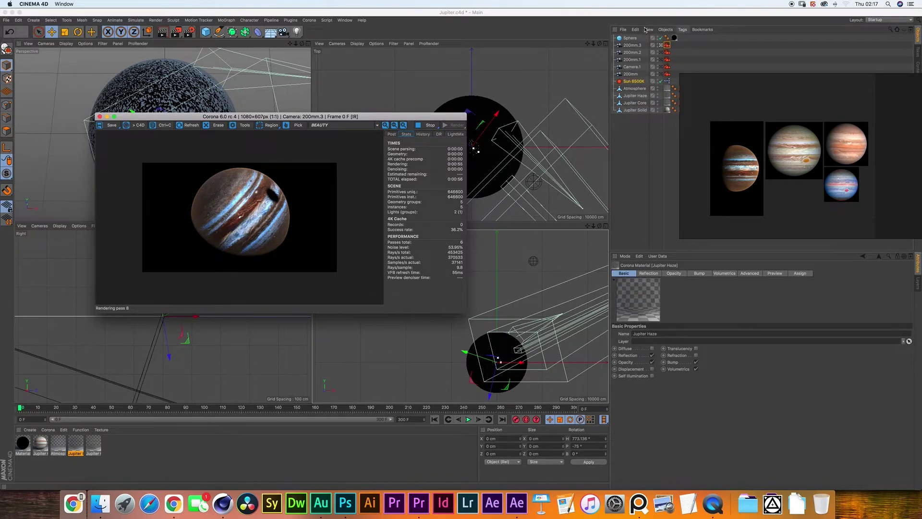
Duplicate the black shadow-casting sphere and reduce the copy's radius to a quarter, about 2619 cm
left_click(631, 38)
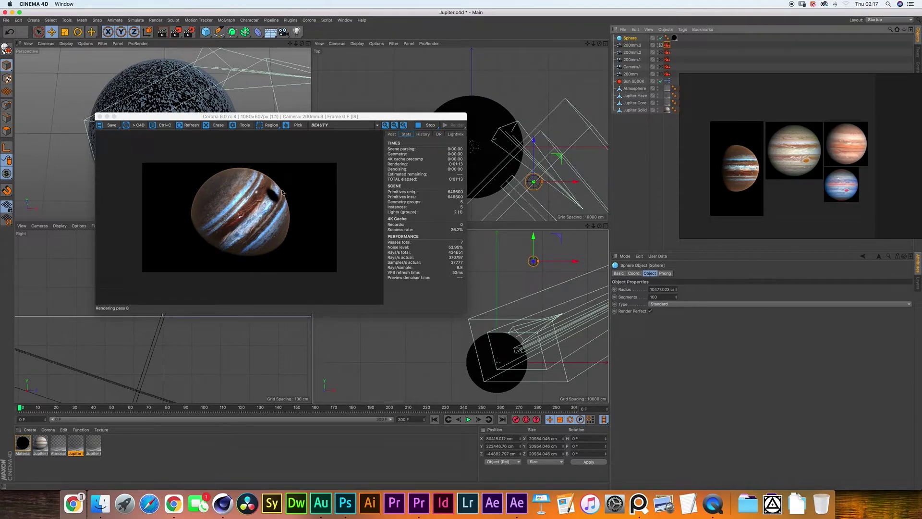
left_click_drag(629, 43, 630, 38, "ctrl")
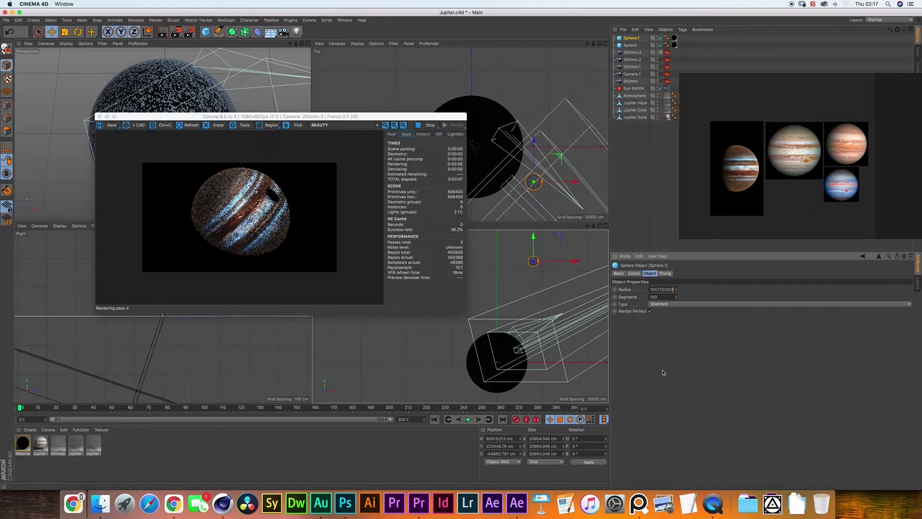
key("Return")
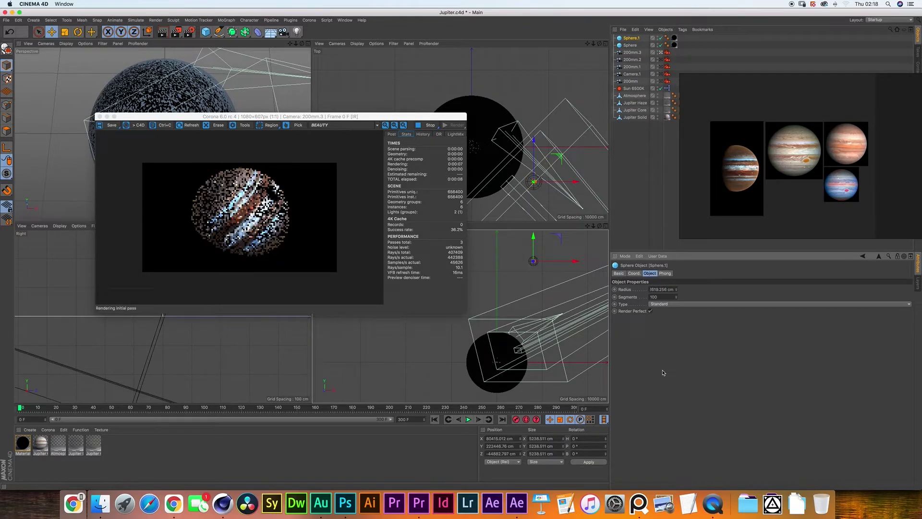
Move the smaller shadow-casting sphere closer to Jupiter, to about X 54441, Y 138469, Z -49558 cm
left_click_drag(533, 156, 517, 172)
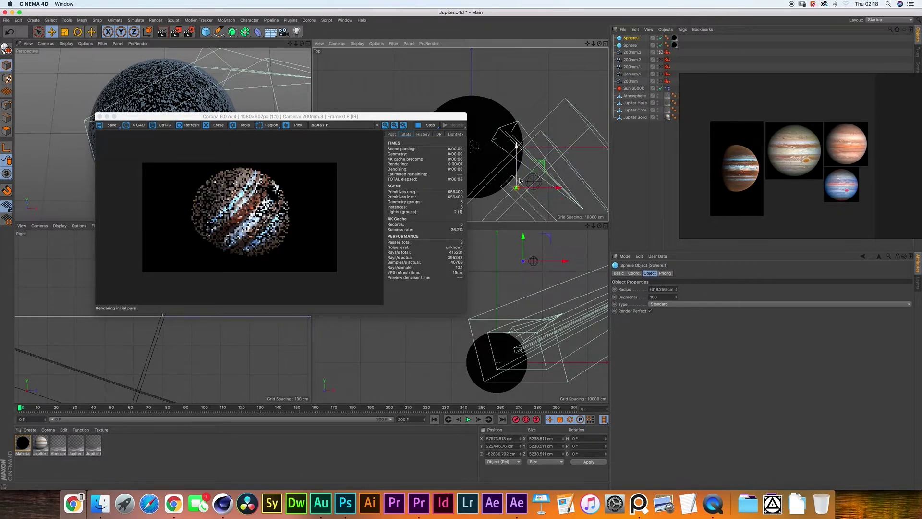
left_click_drag(523, 249, 523, 283)
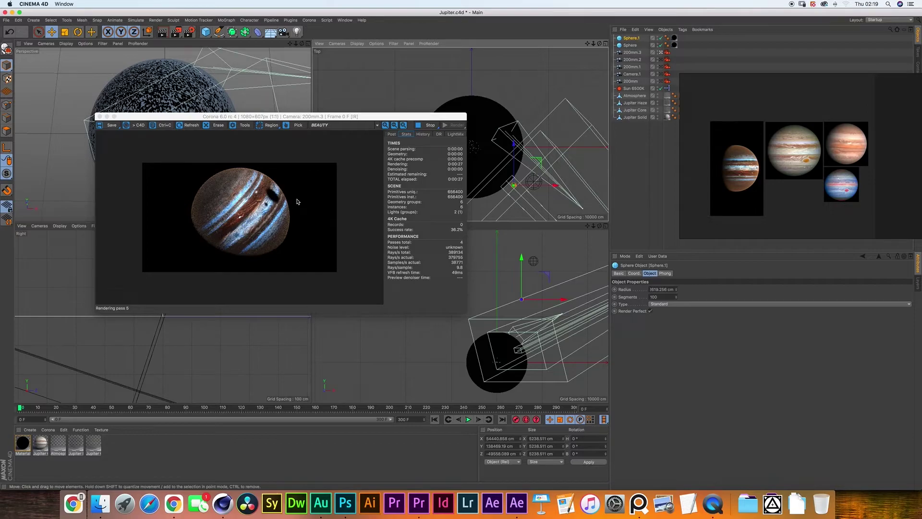
Add a cylinder primitive to the scene and set its radius to 25 cm
left_click_drag(227, 117, 206, 185)
left_click(206, 32)
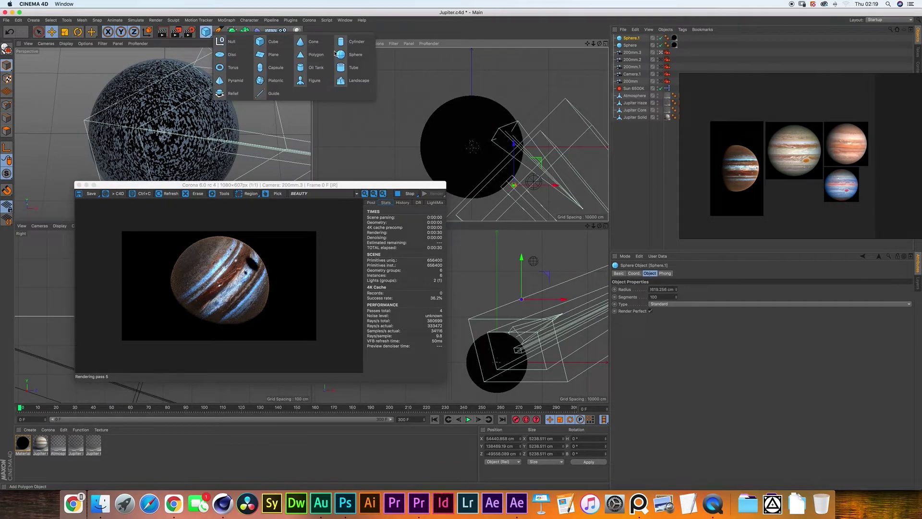
left_click(356, 41)
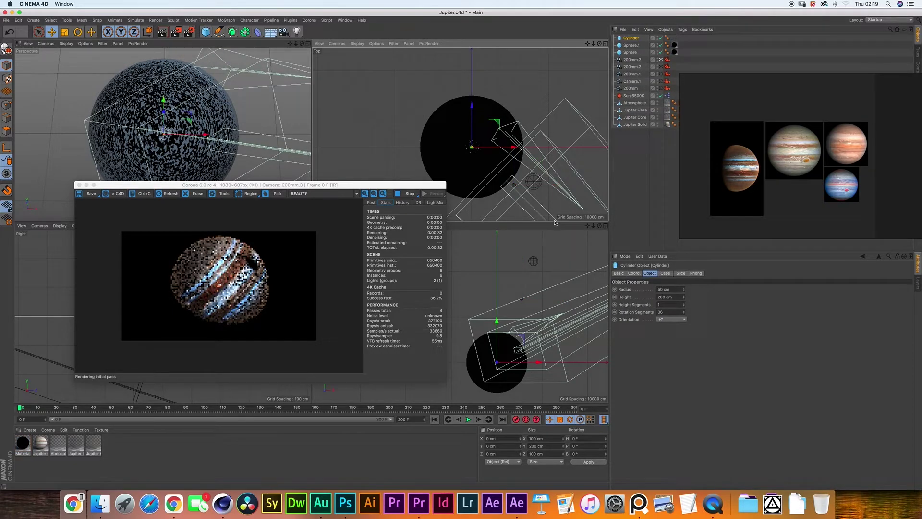
left_click(666, 289)
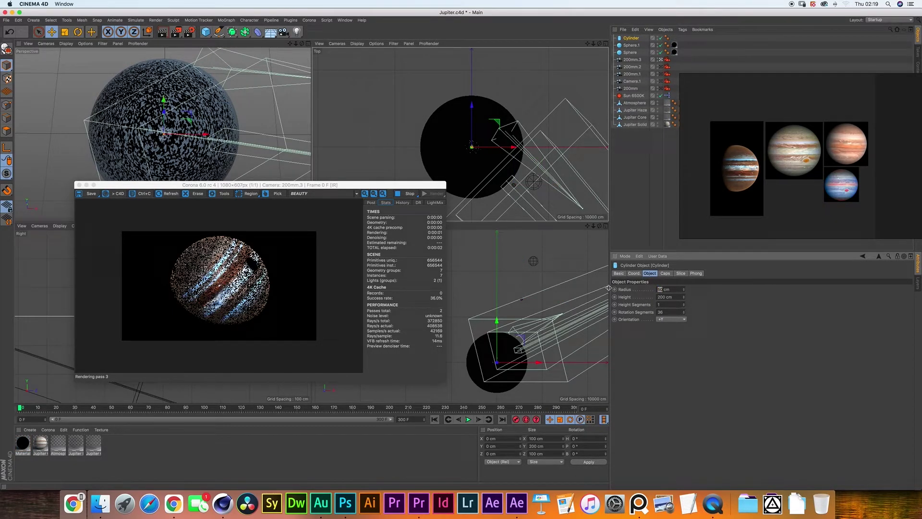
type("2")
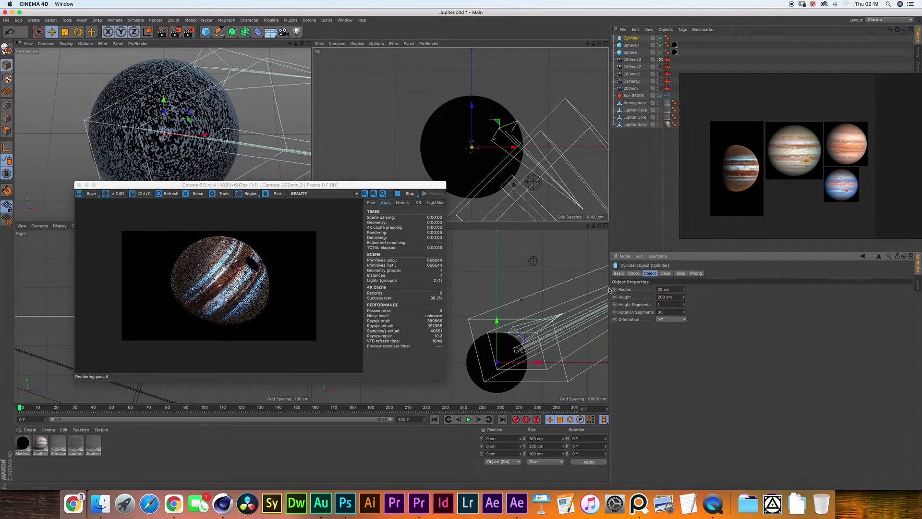
Rotate the cylinder to a heading of about -28.7° and a bank of about 24°, with no pitch
type("r")
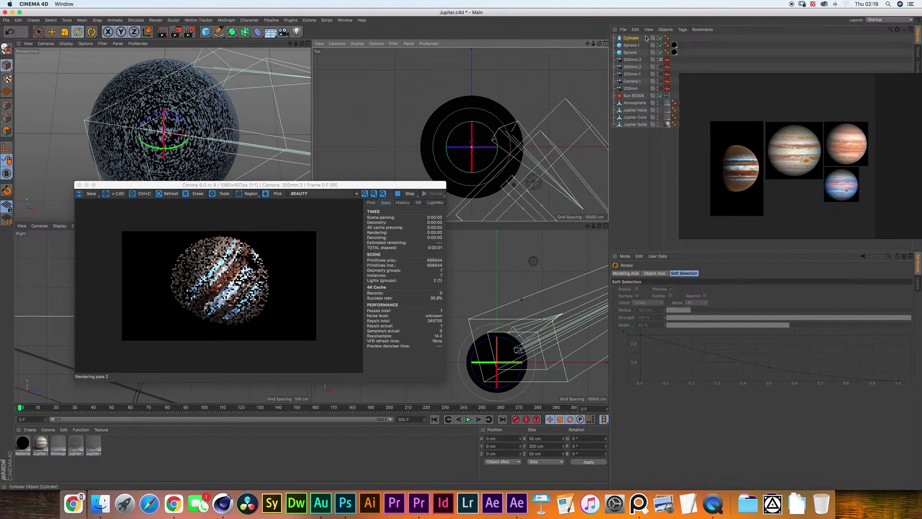
left_click(643, 38)
left_click_drag(494, 134, 500, 146)
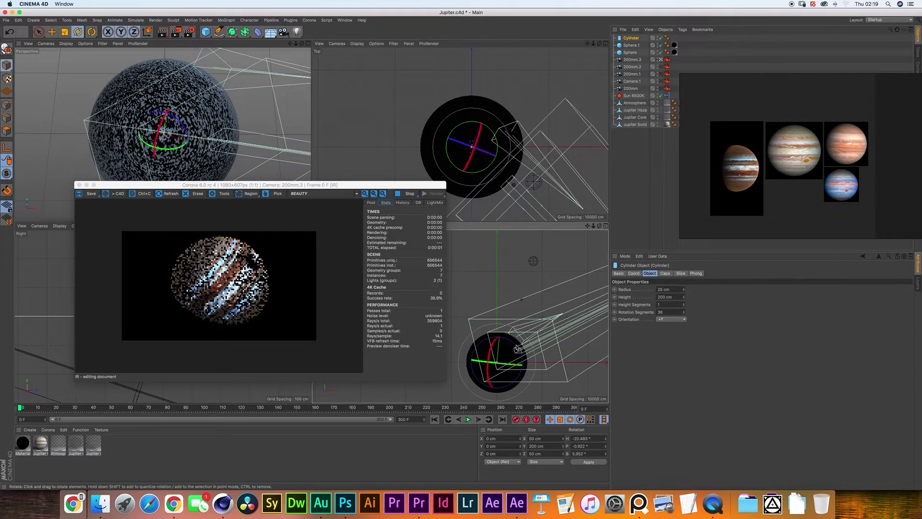
key("super+z")
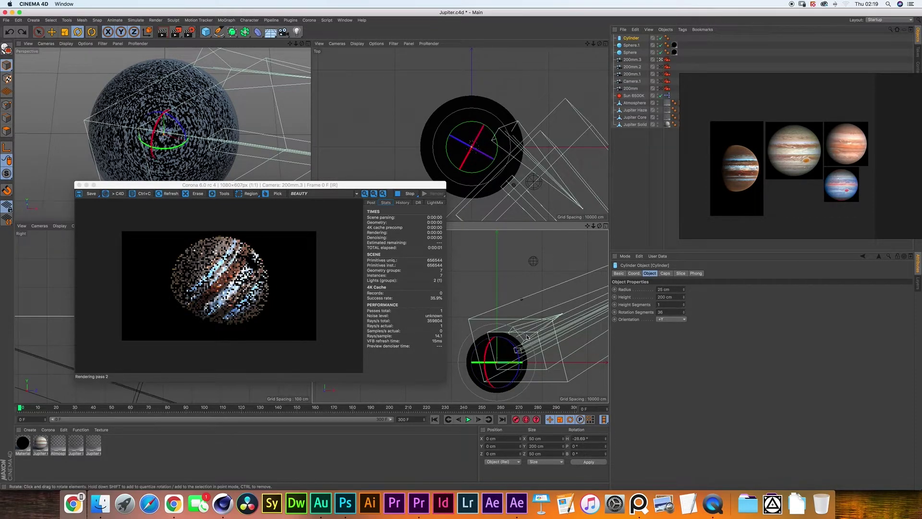
left_click_drag(527, 335, 509, 349)
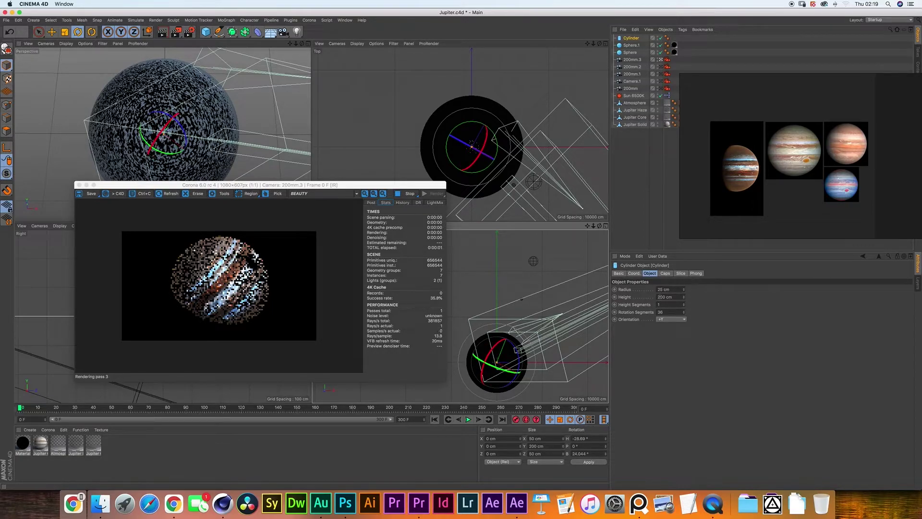
Set the cylinder's height to 200000 cm and move it outward to about X 38186, Y 43898, Z -20897 cm
left_click(659, 297)
type("000")
key("Return")
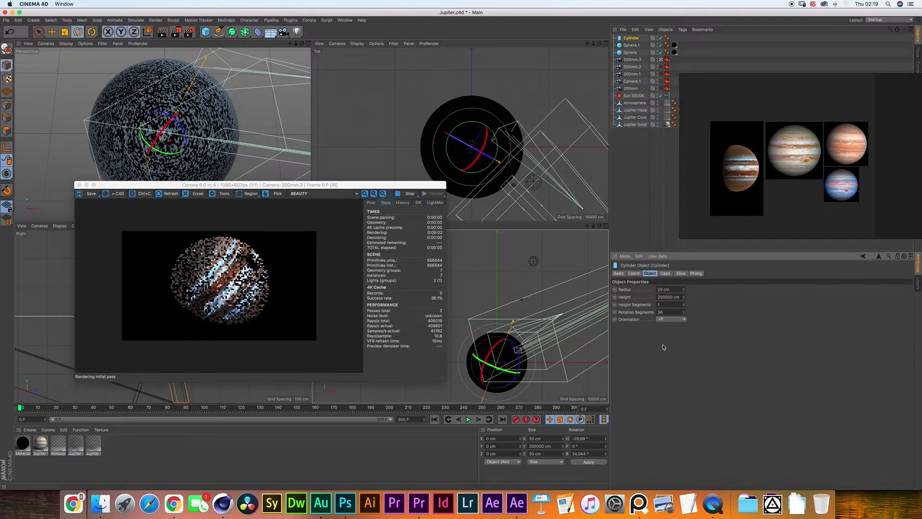
left_click(52, 32)
left_click_drag(183, 108, 239, 125)
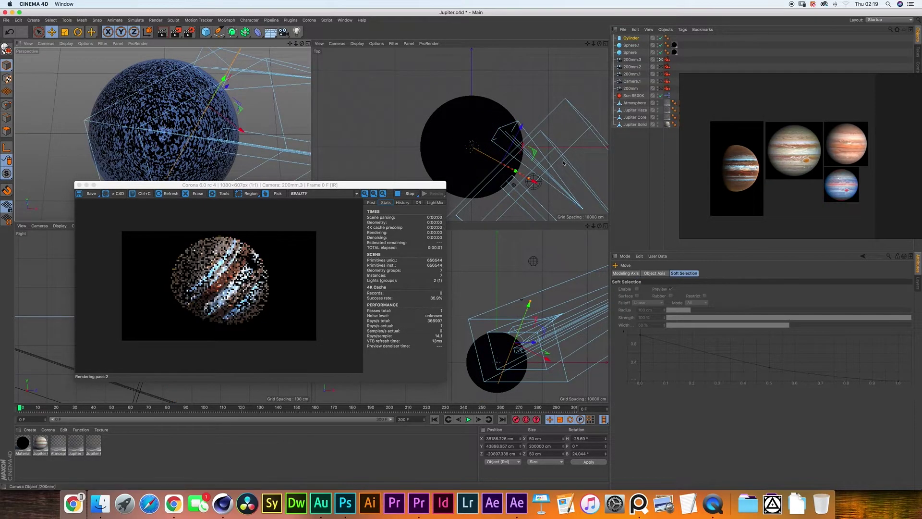
Create a Corona Light material and set its emission intensity to 100
left_click(50, 429)
left_click(67, 403)
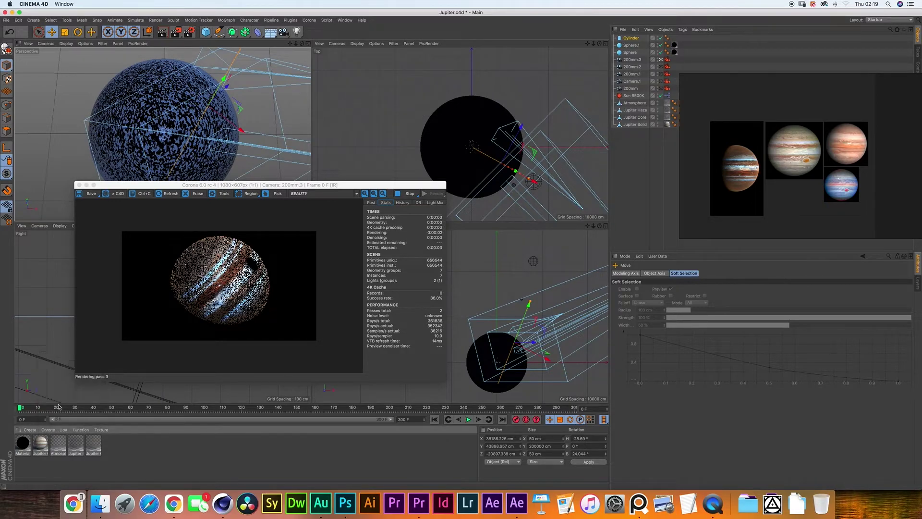
double_click(26, 444)
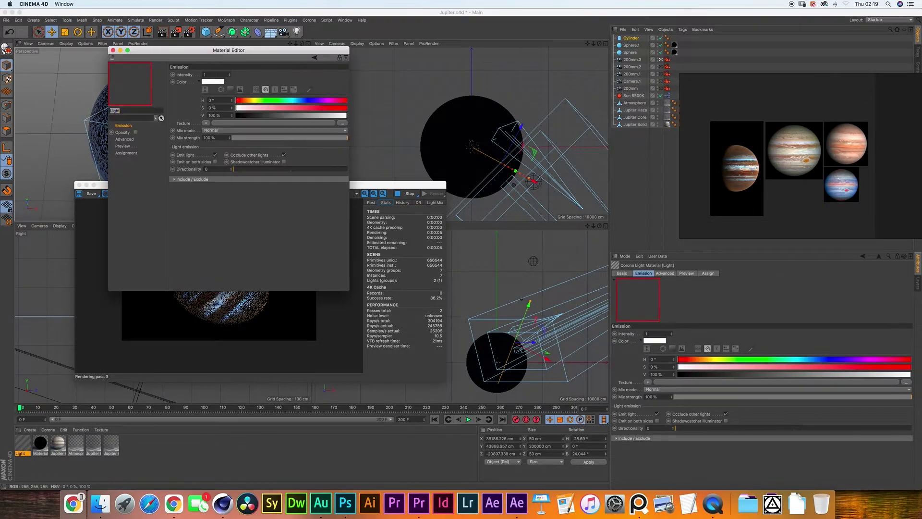
type("100")
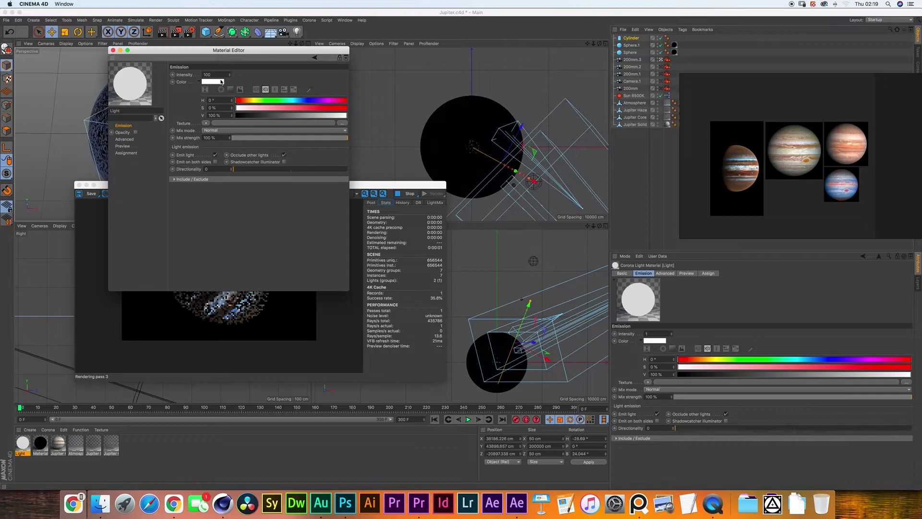
Color the light material a fully saturated red with hue 18° and apply it to the cylinder
left_click_drag(321, 108, 336, 73)
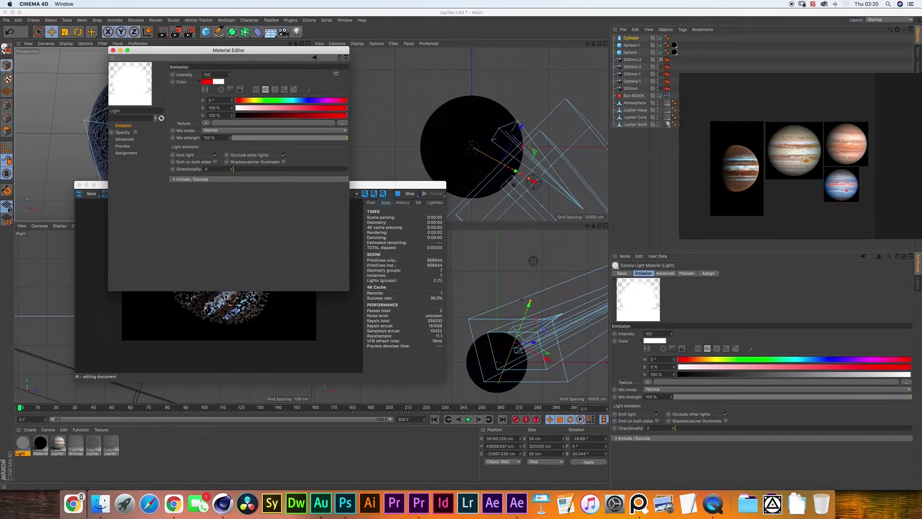
left_click_drag(263, 50, 604, 119)
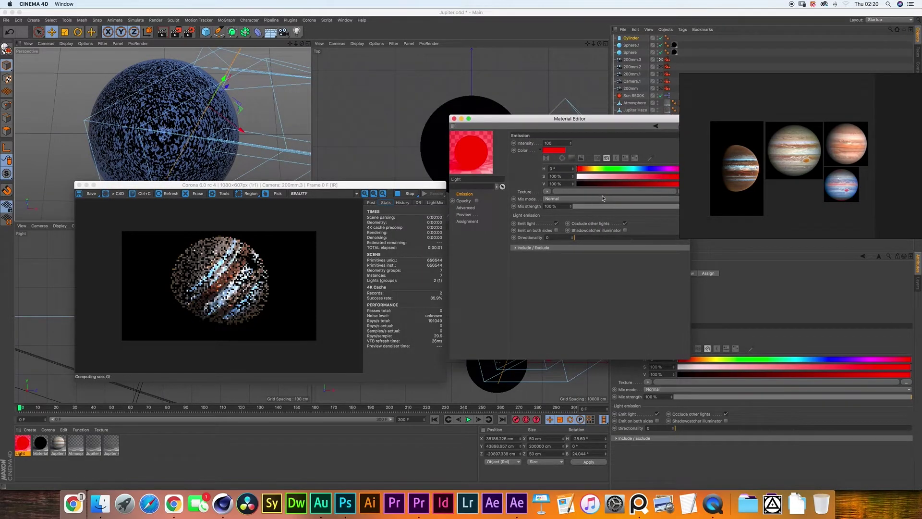
left_click(582, 169)
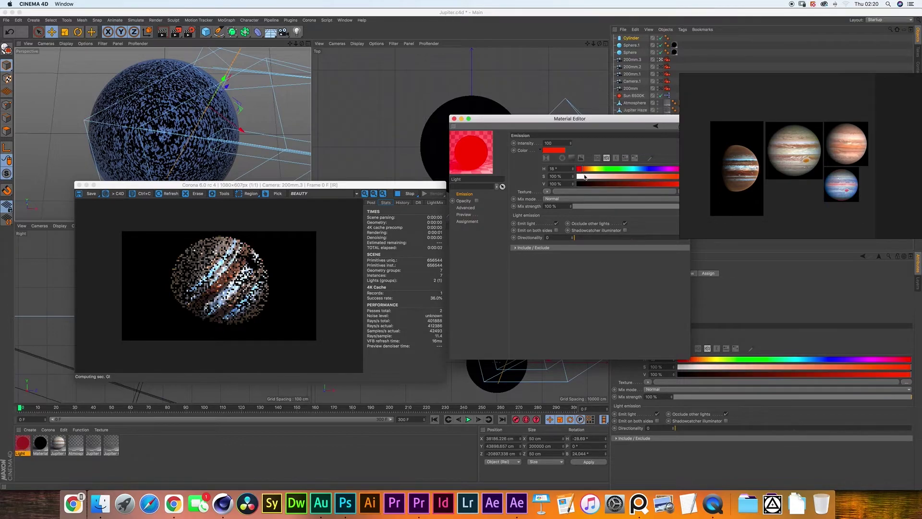
left_click(76, 383)
left_click_drag(22, 443, 636, 42)
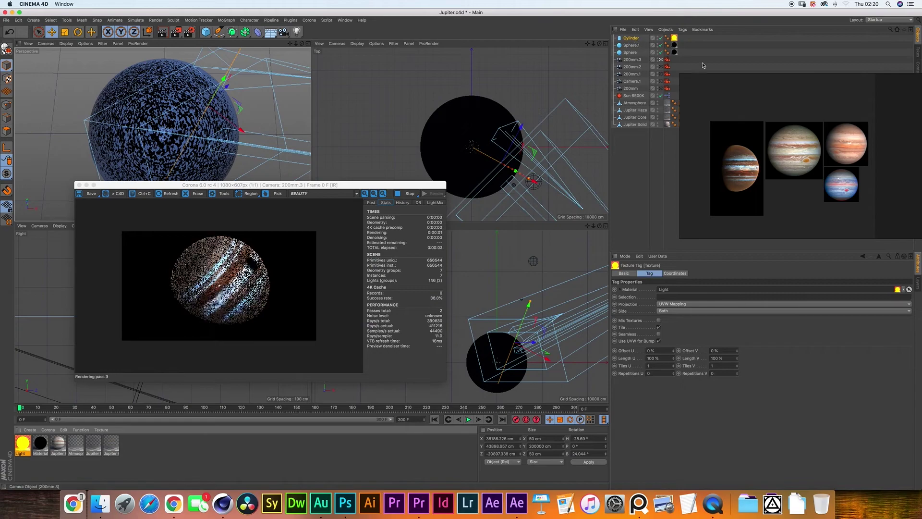
Tilt the cylinder to a heading of about -27.6°, a pitch of about 1.5° and a bank of about 32°
left_click(632, 38)
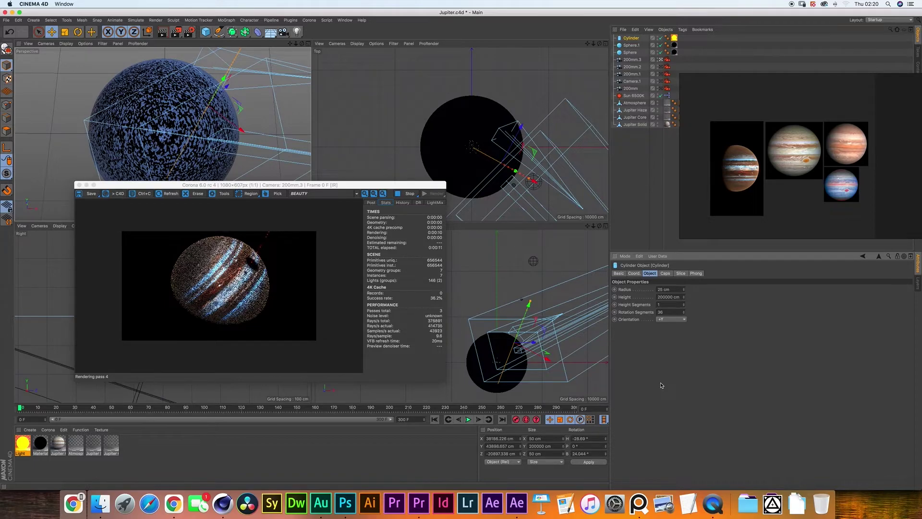
key("r")
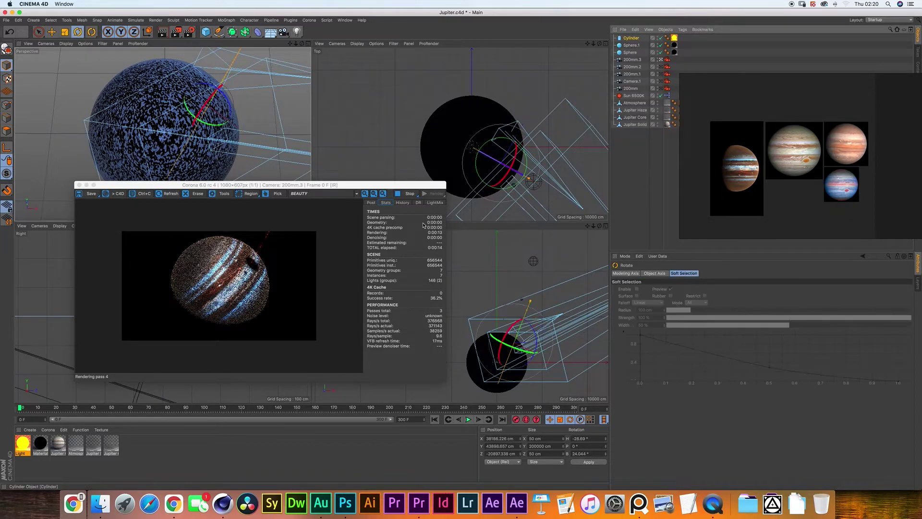
left_click_drag(218, 90, 229, 97)
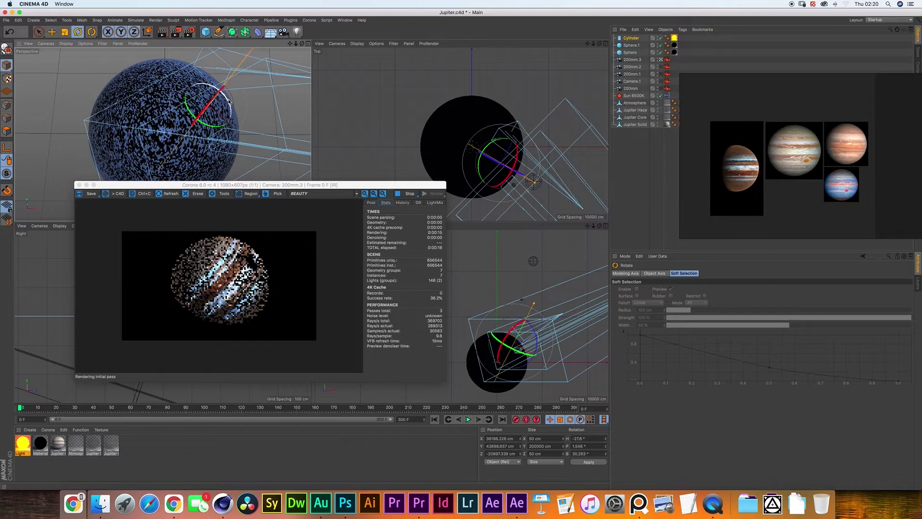
Increase the cylinder's radius to 250 cm
left_click(661, 172)
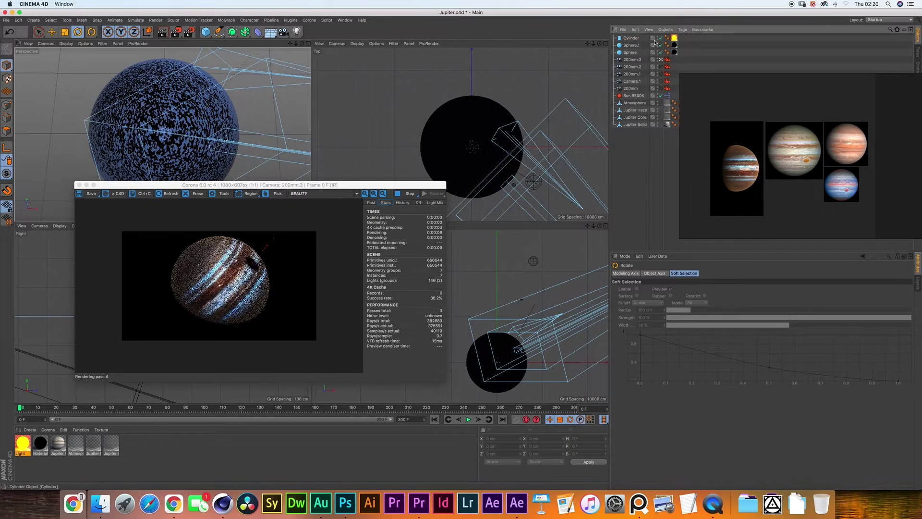
key("super+z")
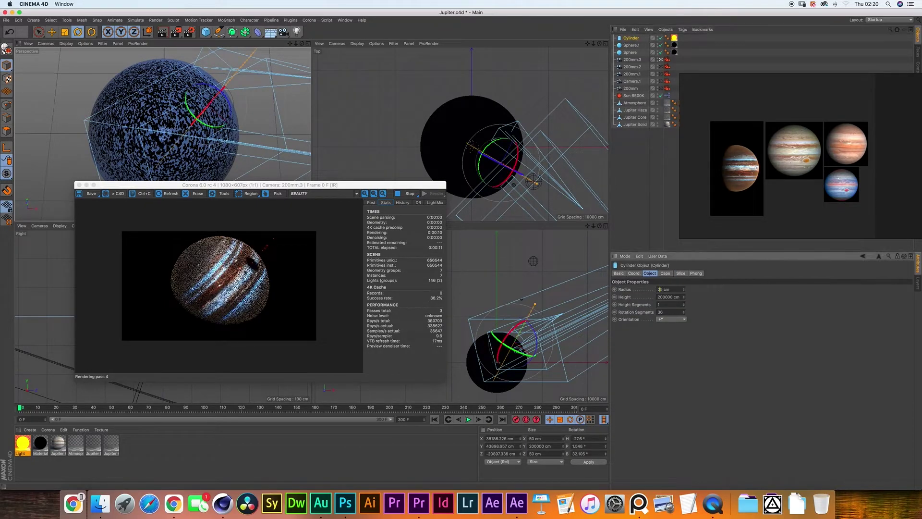
key("super+z")
Change the light material's emission color to a blue-violet with hue 257° and close the material editor
double_click(22, 443)
left_click_drag(240, 51, 508, 143)
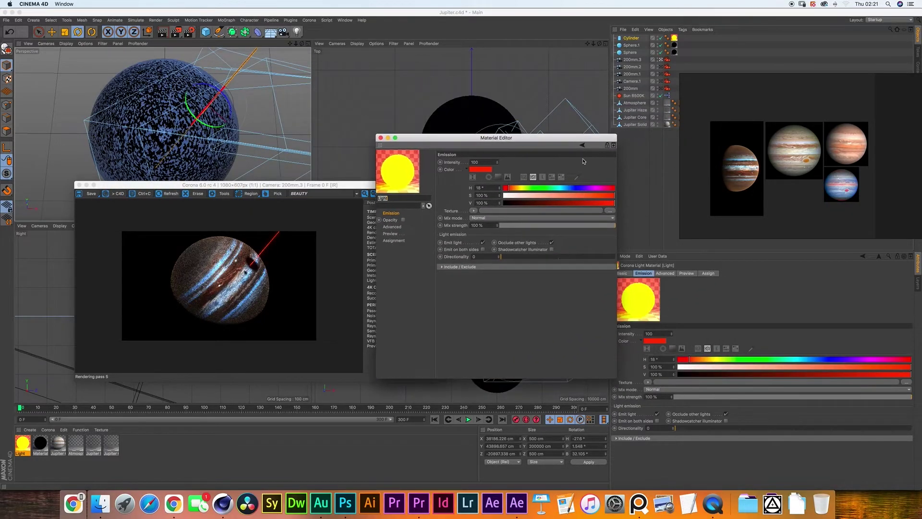
left_click(582, 188)
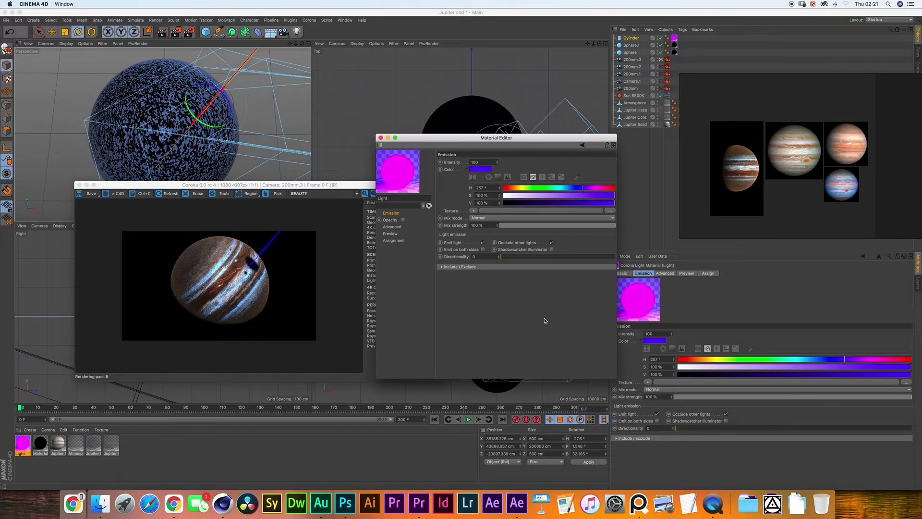
left_click(381, 137)
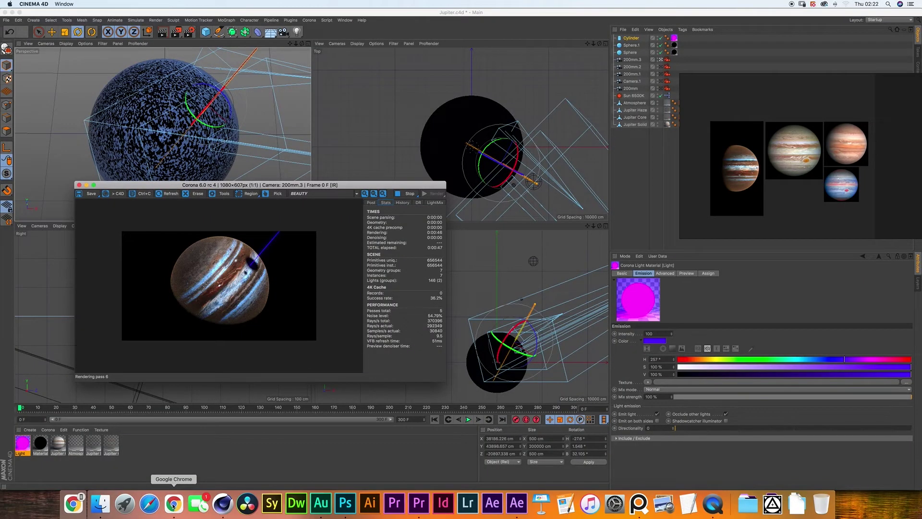
Switch to Chrome, browse the ArtStation store and open the 100 Organic Starfields Pack
left_click(173, 504)
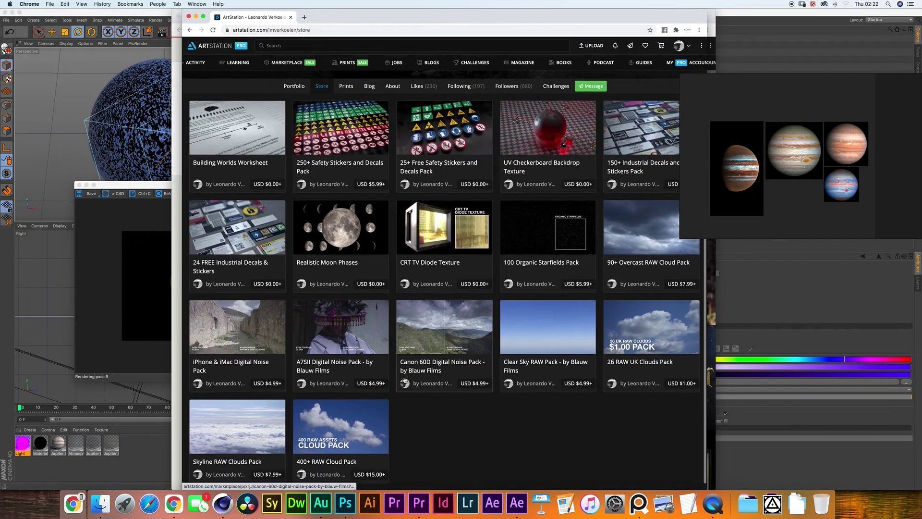
scroll(543, 335, "up", 3)
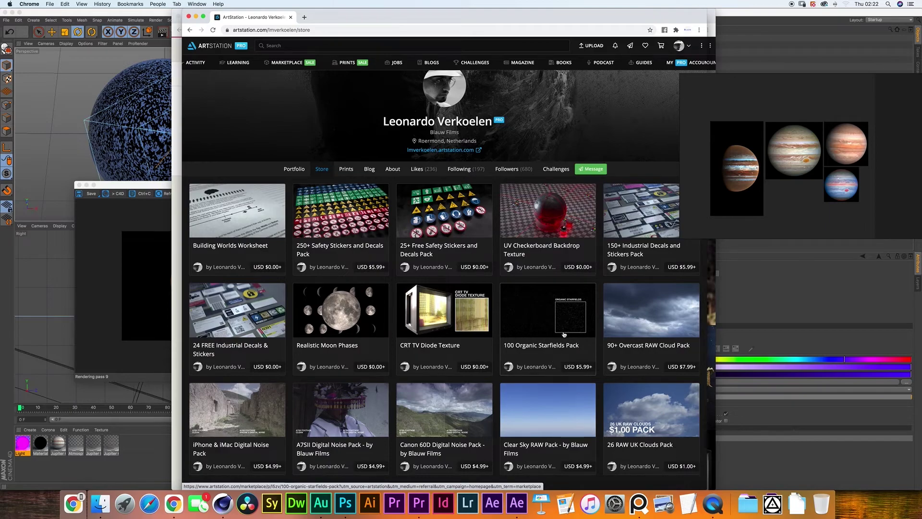
scroll(532, 315, "down", 1)
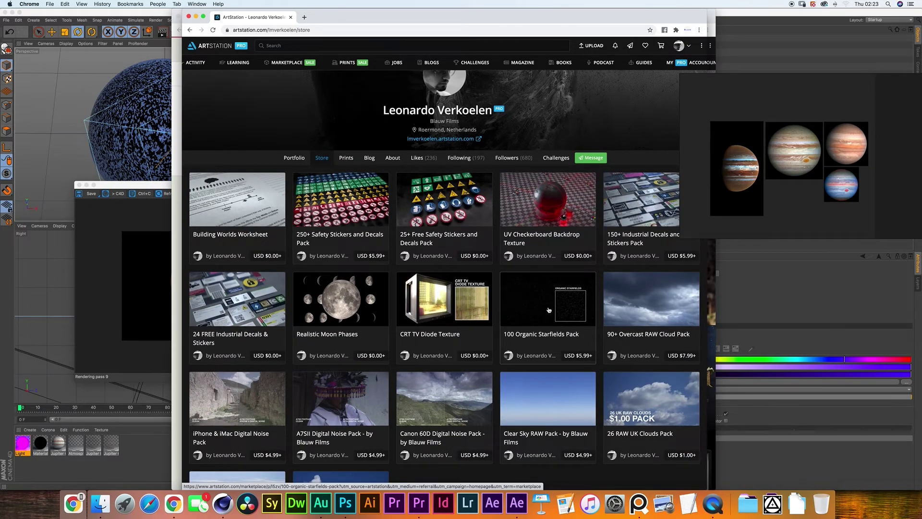
left_click(549, 310)
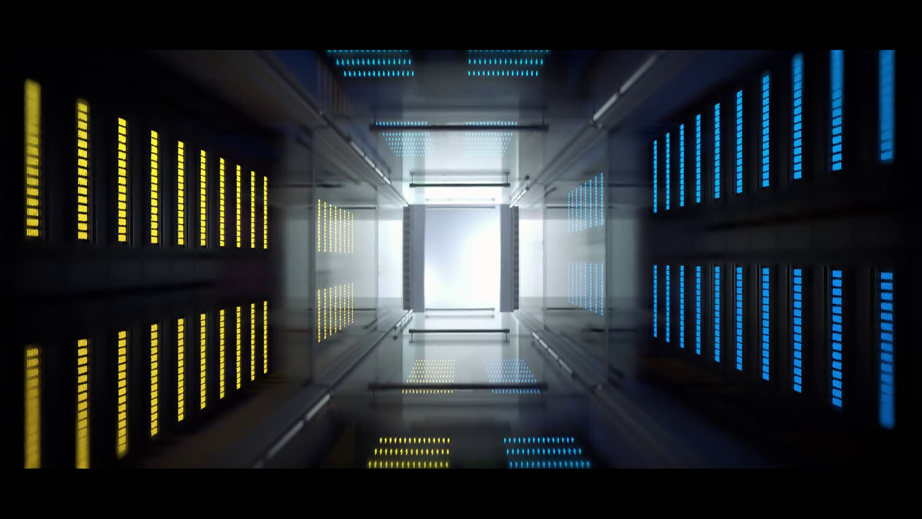